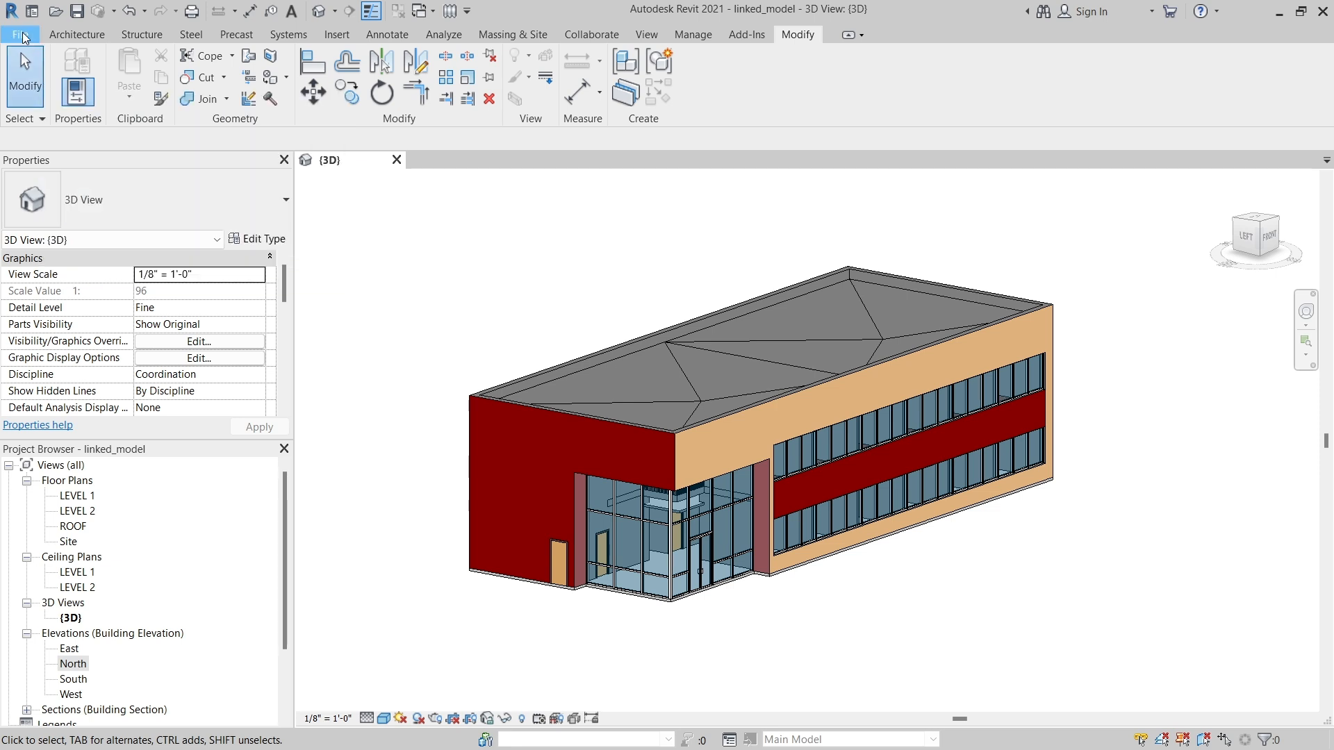
- In the program options, set both the save reminder and the Synchronize with Central reminder intervals to 15 minutes
click(23, 36)
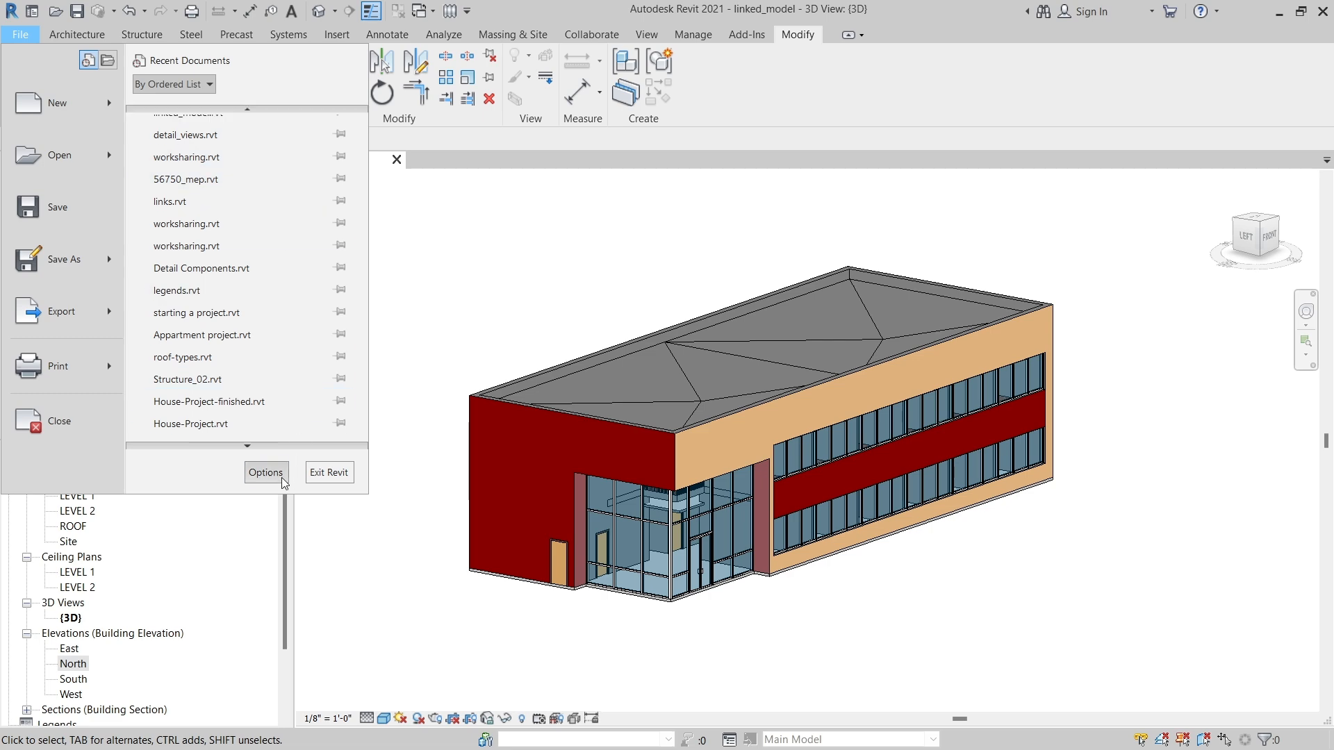
click(282, 478)
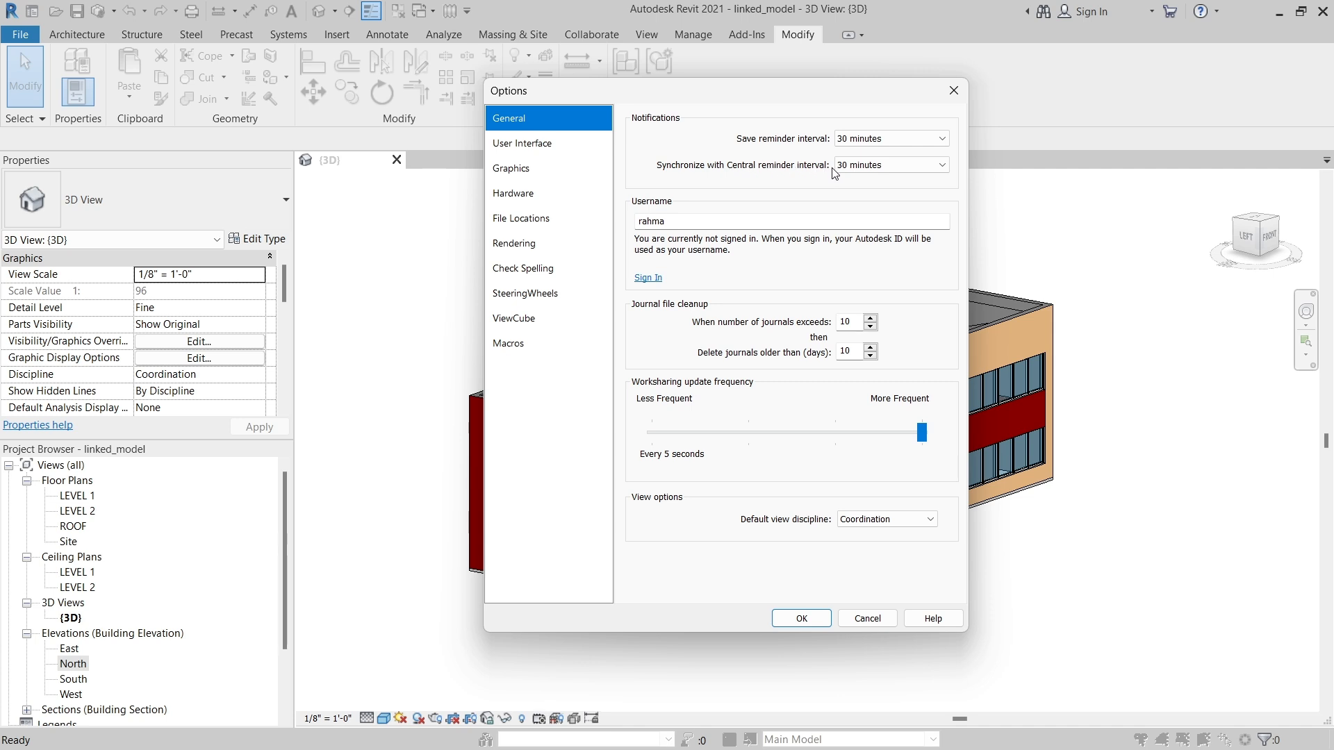
click(908, 134)
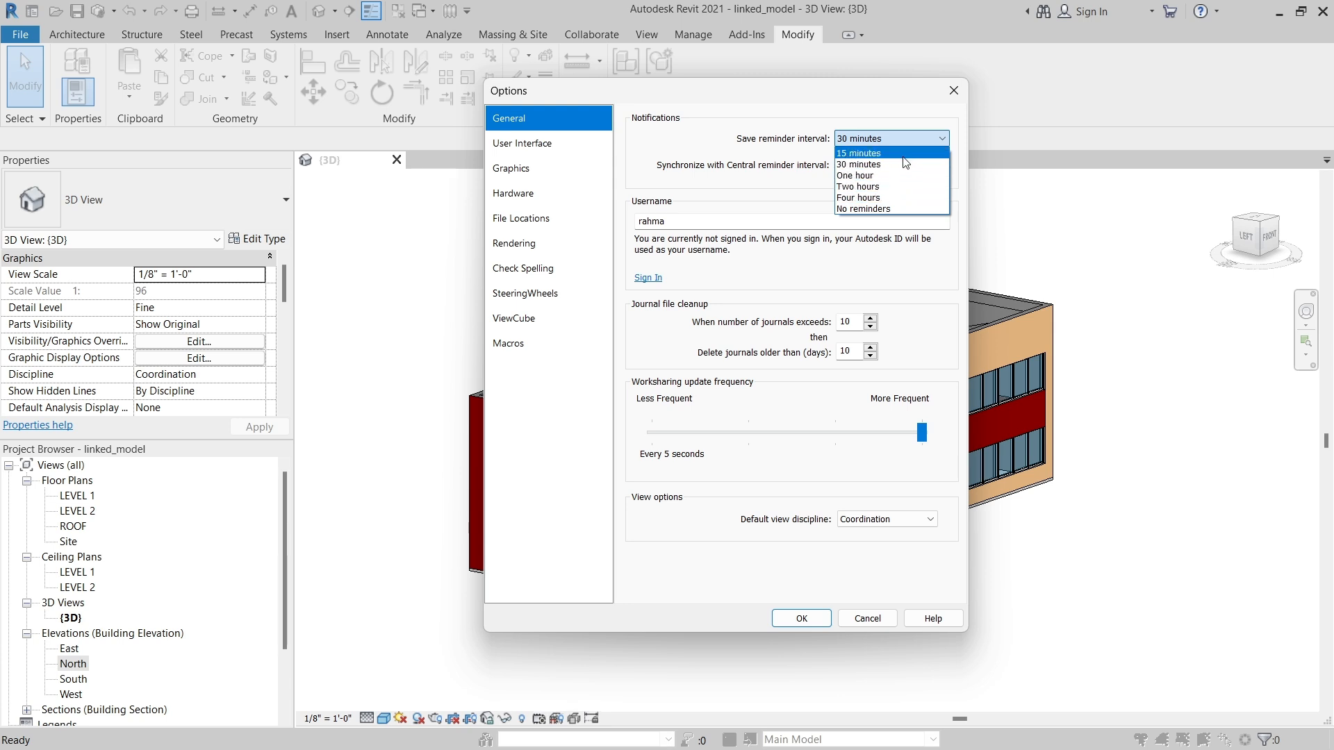
click(904, 157)
click(905, 166)
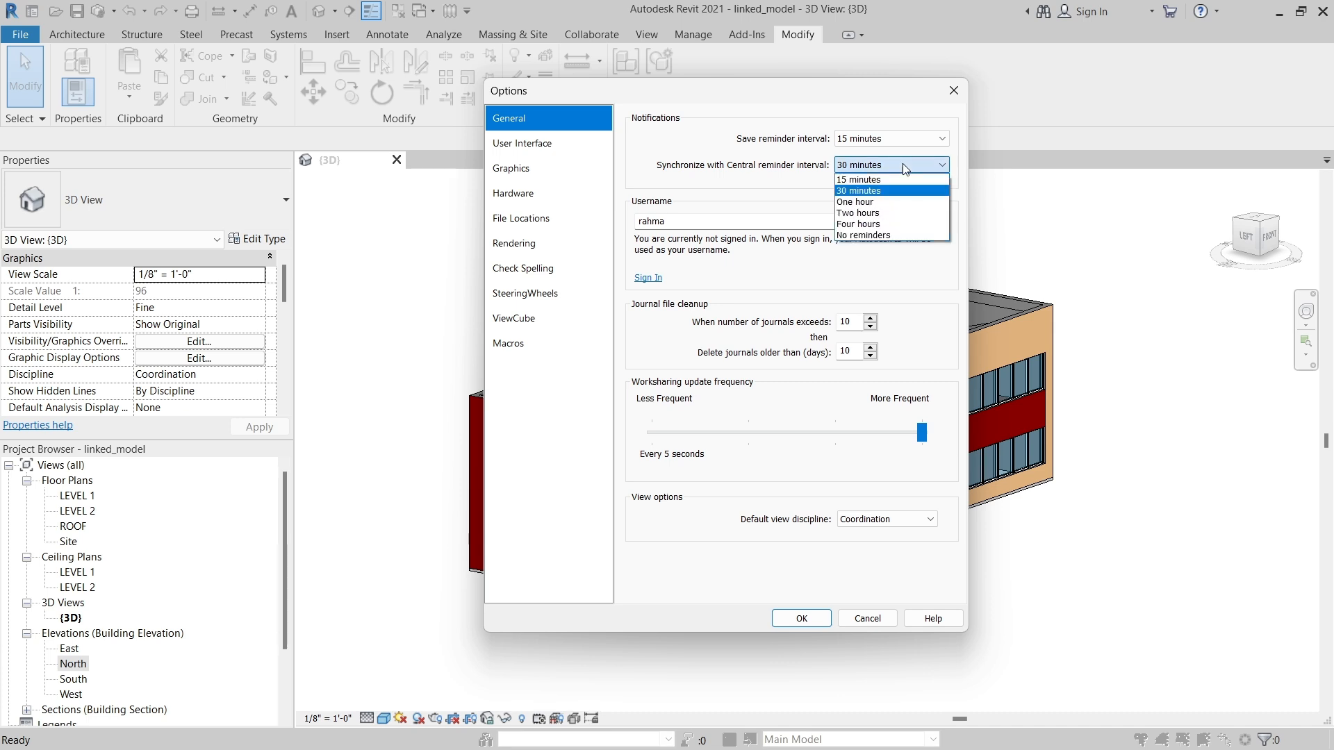
click(894, 181)
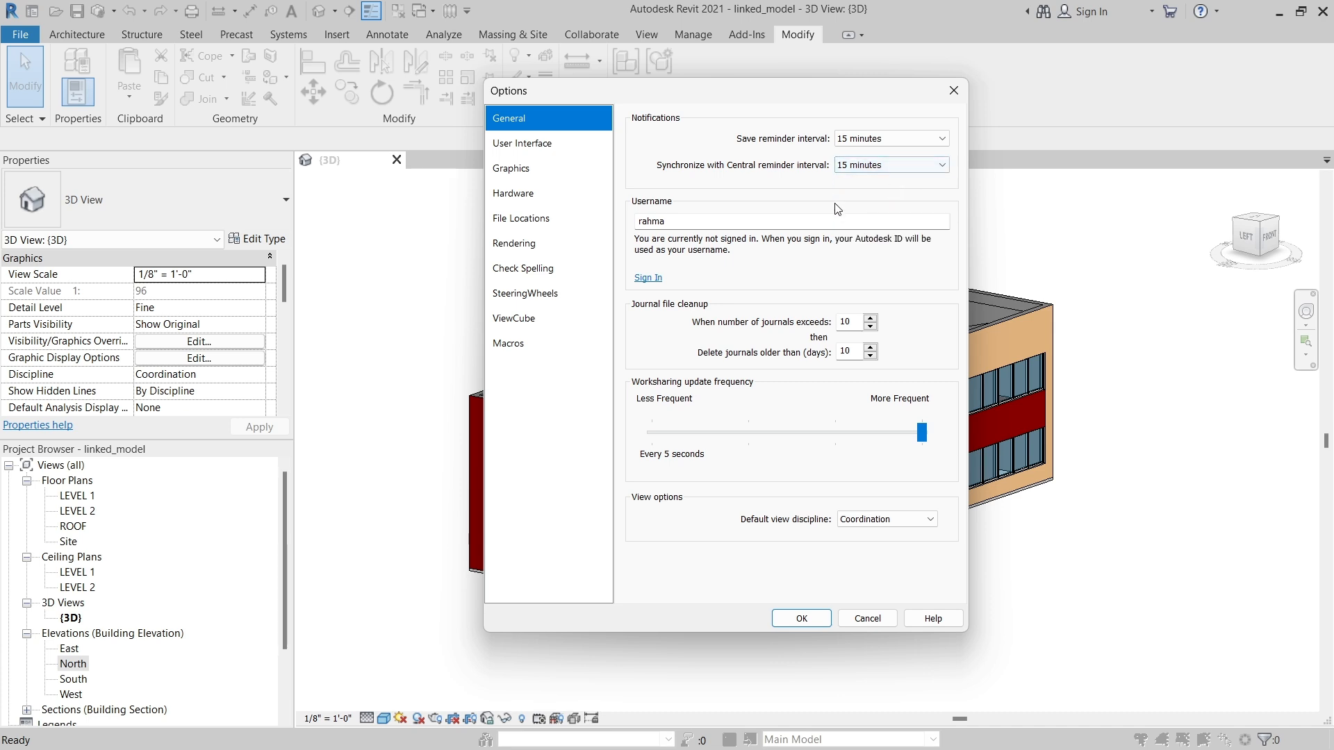
- Disable the Systems tab's mechanical, electrical and piping tools in the user interface options
click(549, 144)
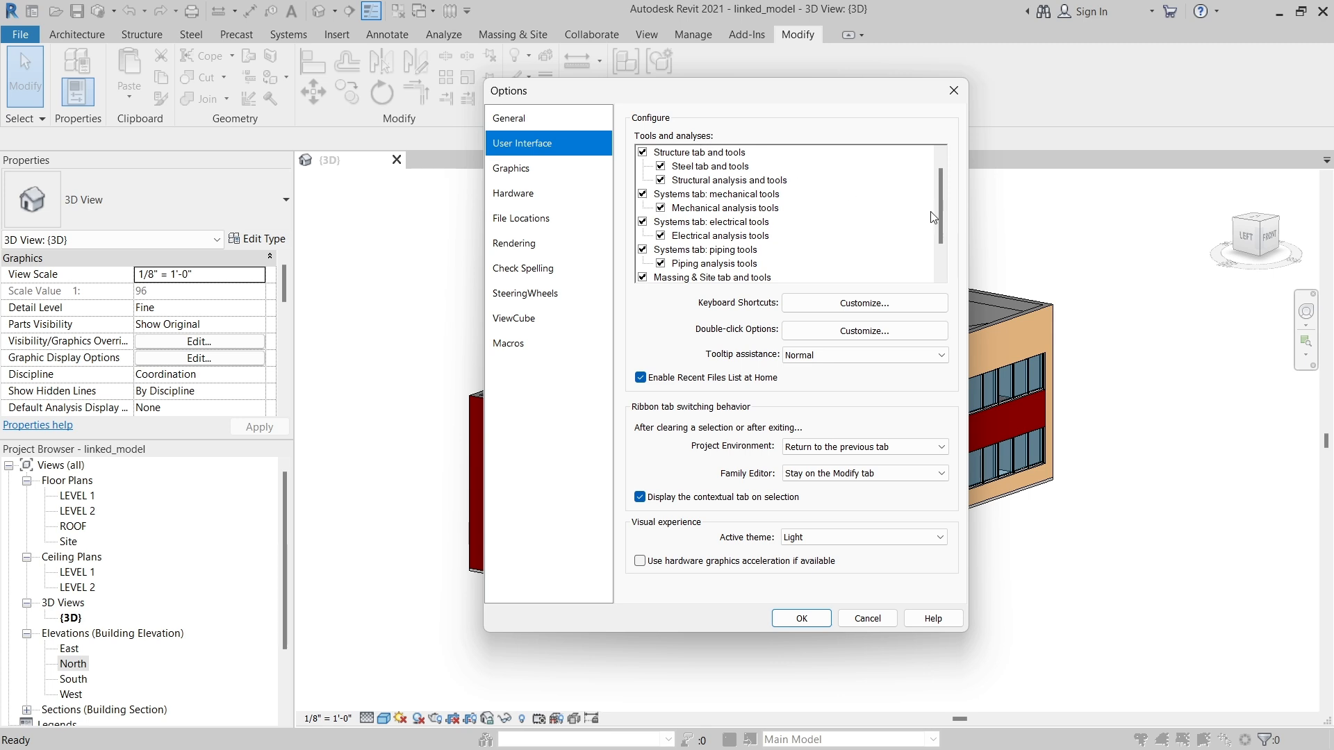
drag(941, 216, 932, 194)
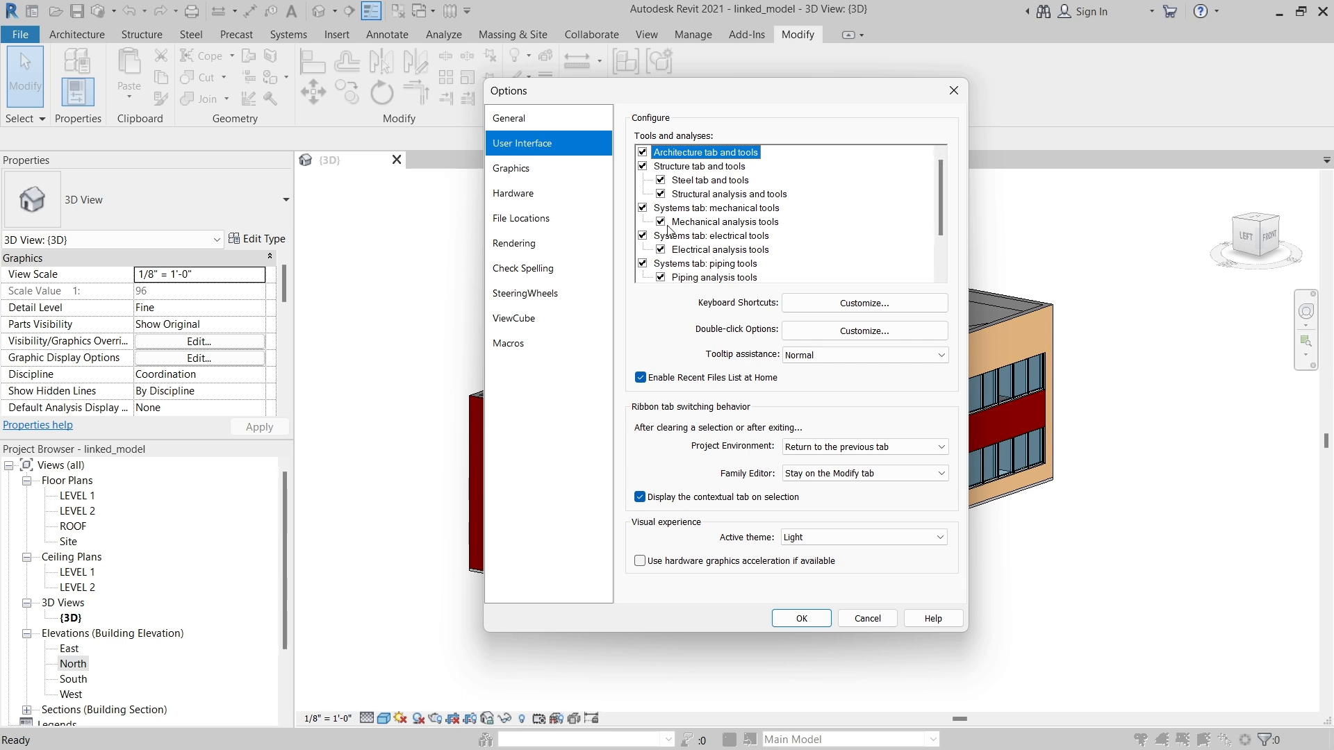
click(643, 209)
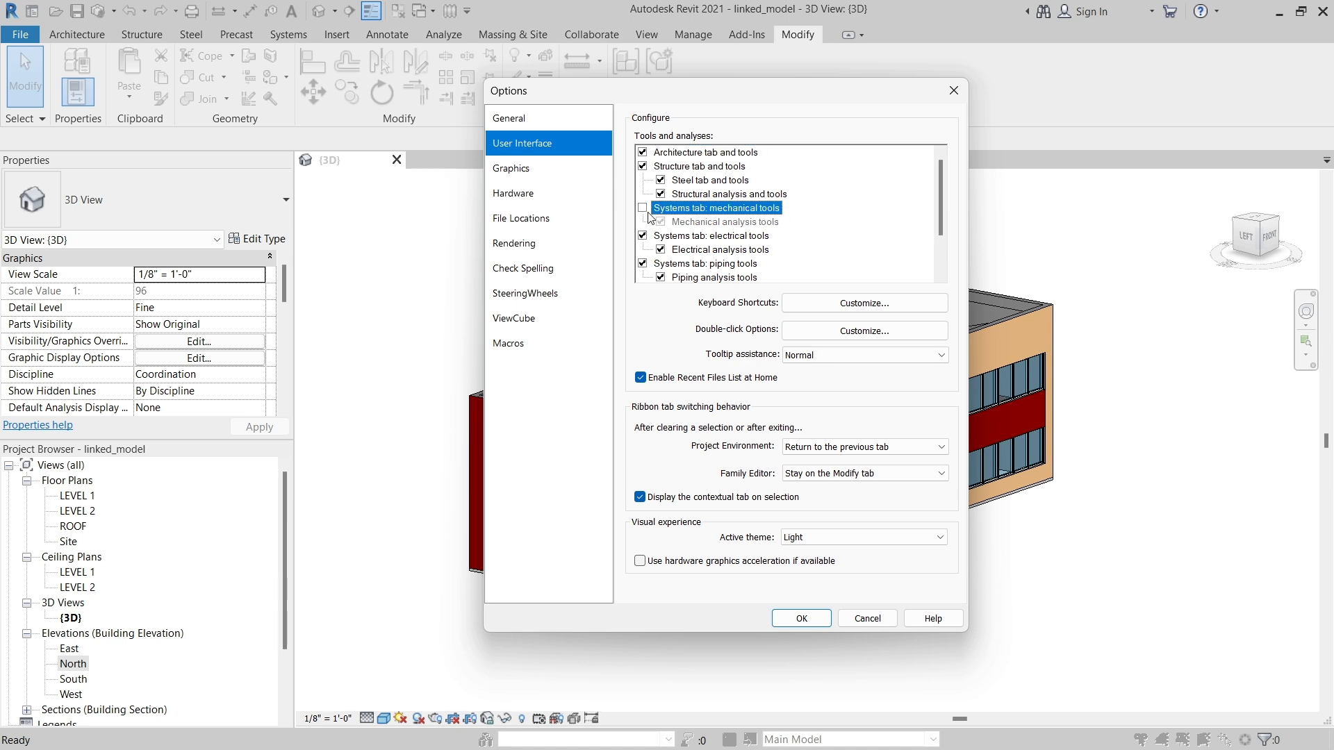
click(642, 237)
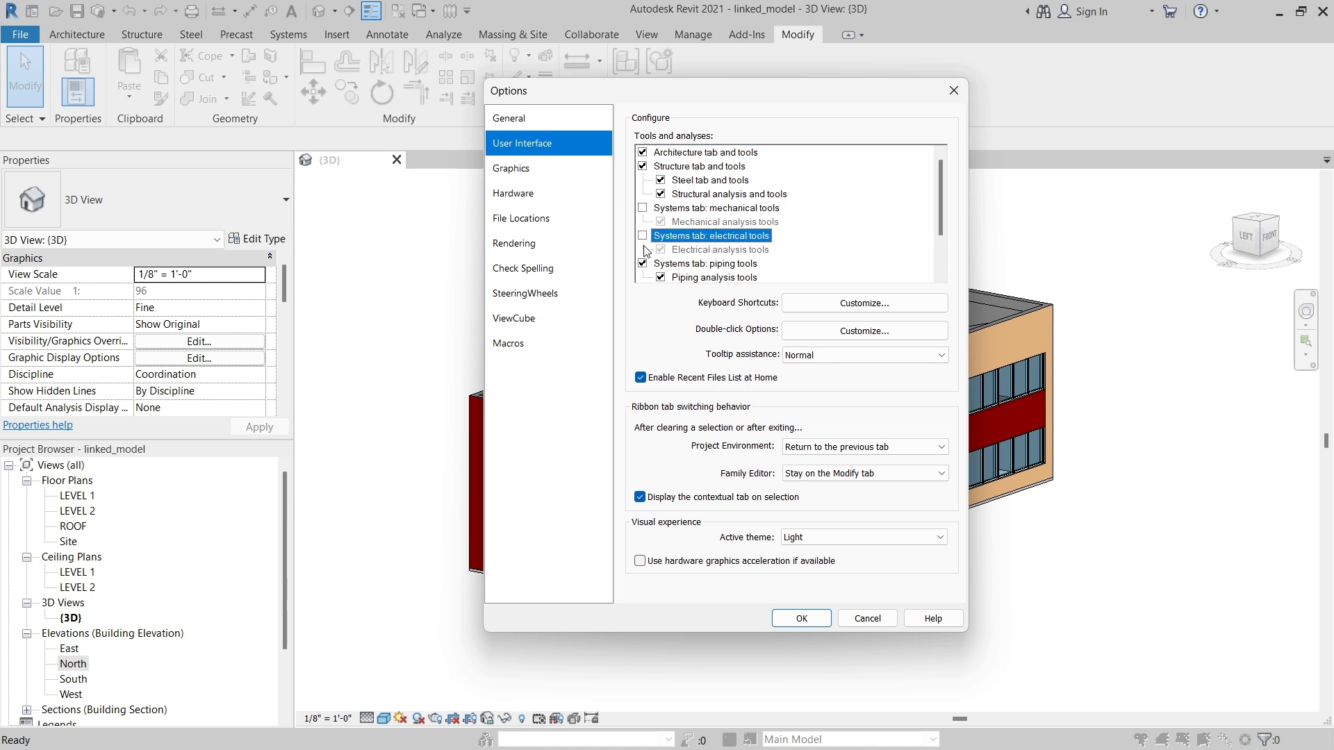
click(643, 264)
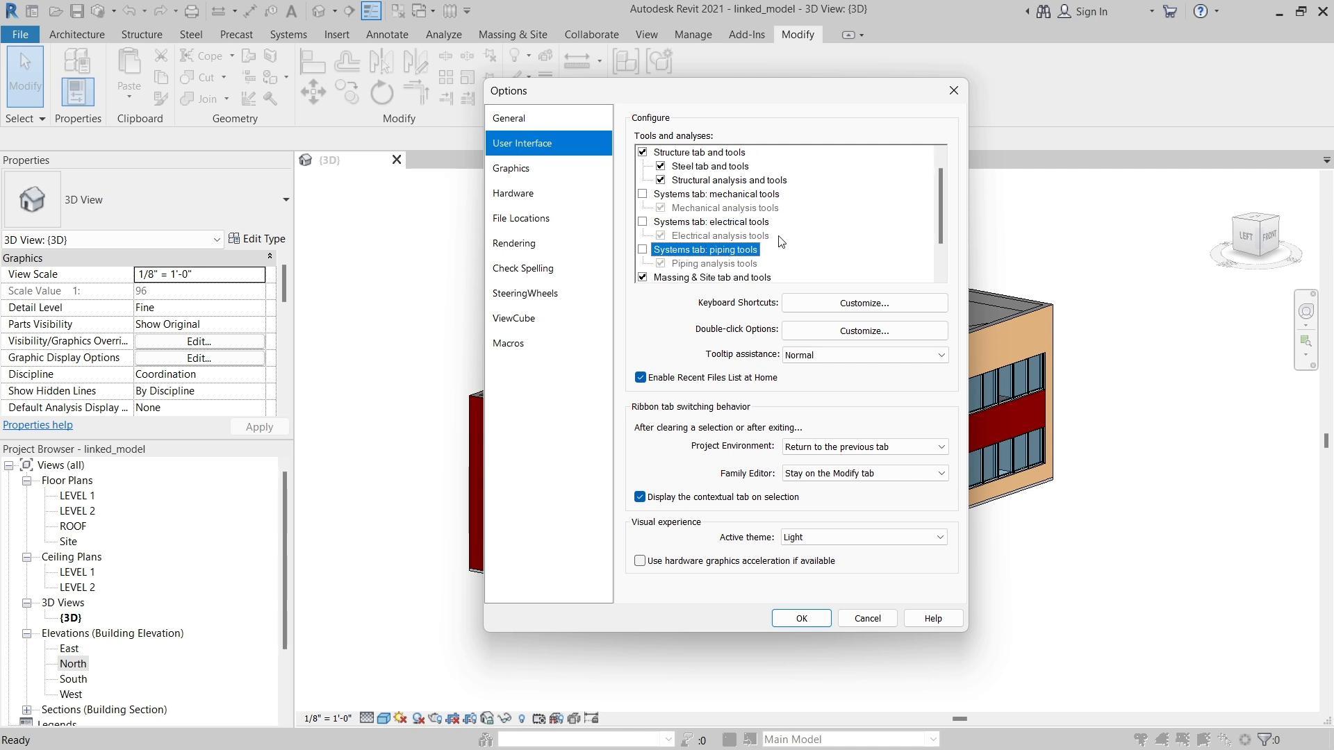
scroll(774, 247, up, 1)
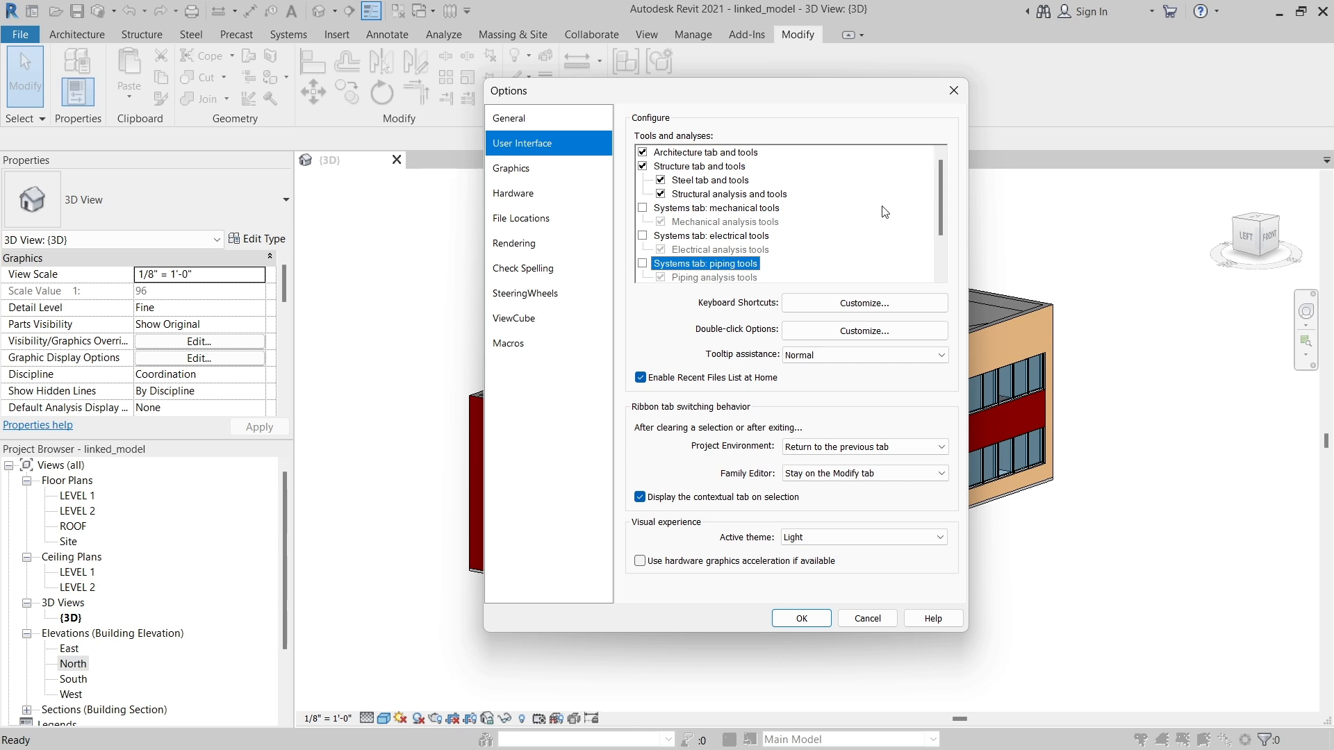
drag(938, 217, 954, 272)
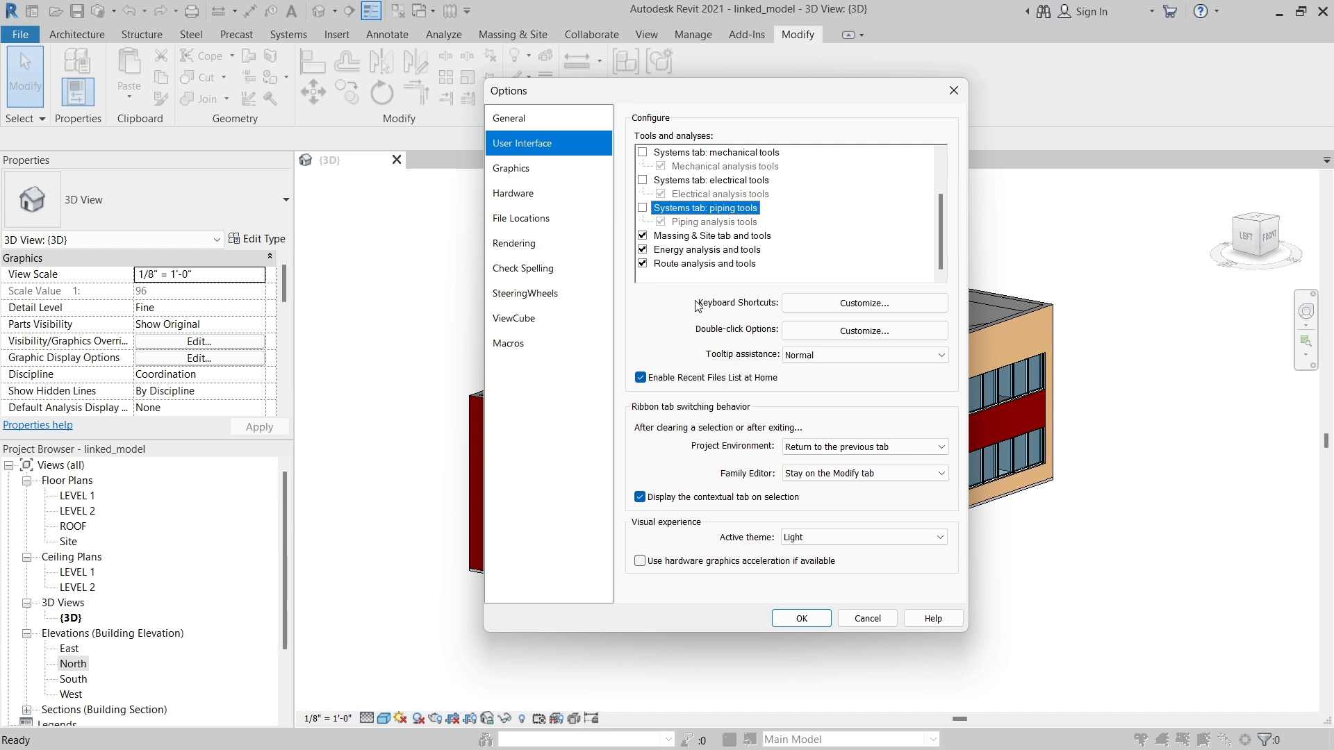
- Assign MM as an additional keyboard shortcut for the Modify command, accepting the duplicate assignment
click(806, 306)
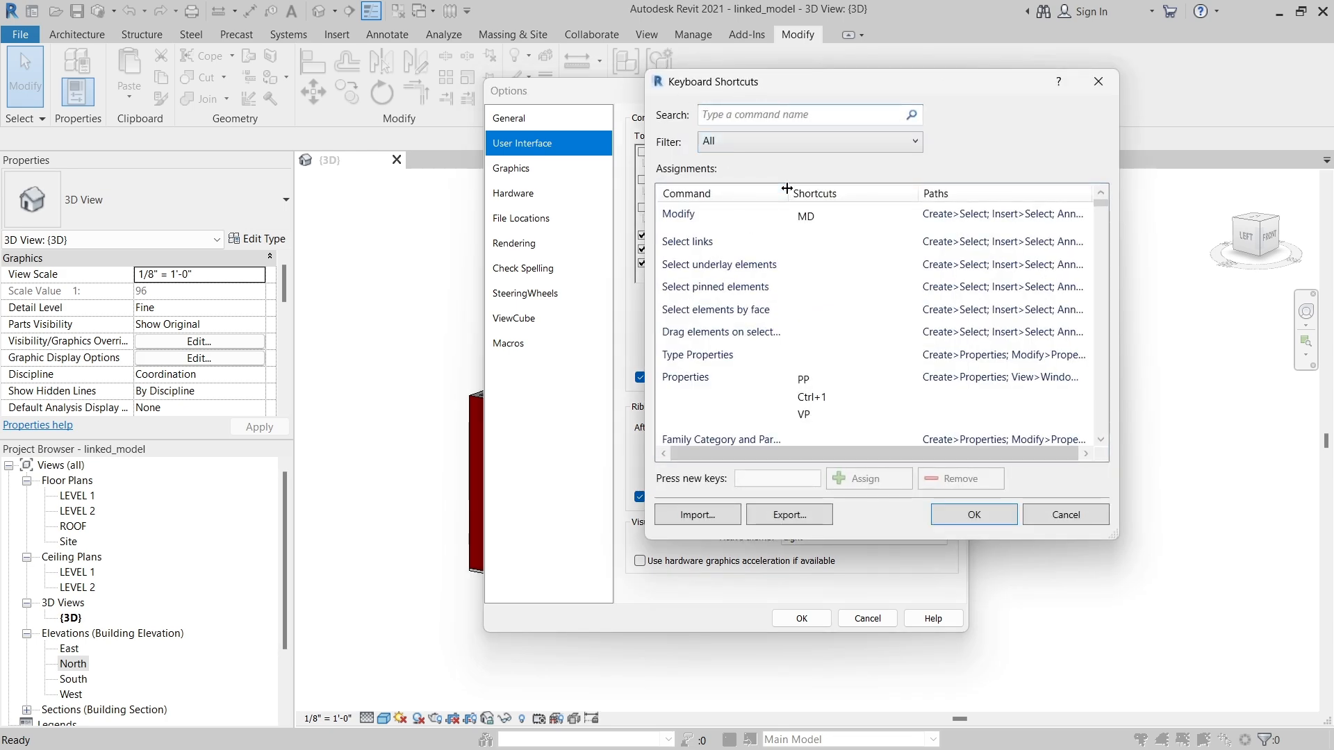
scroll(827, 299, down, 20)
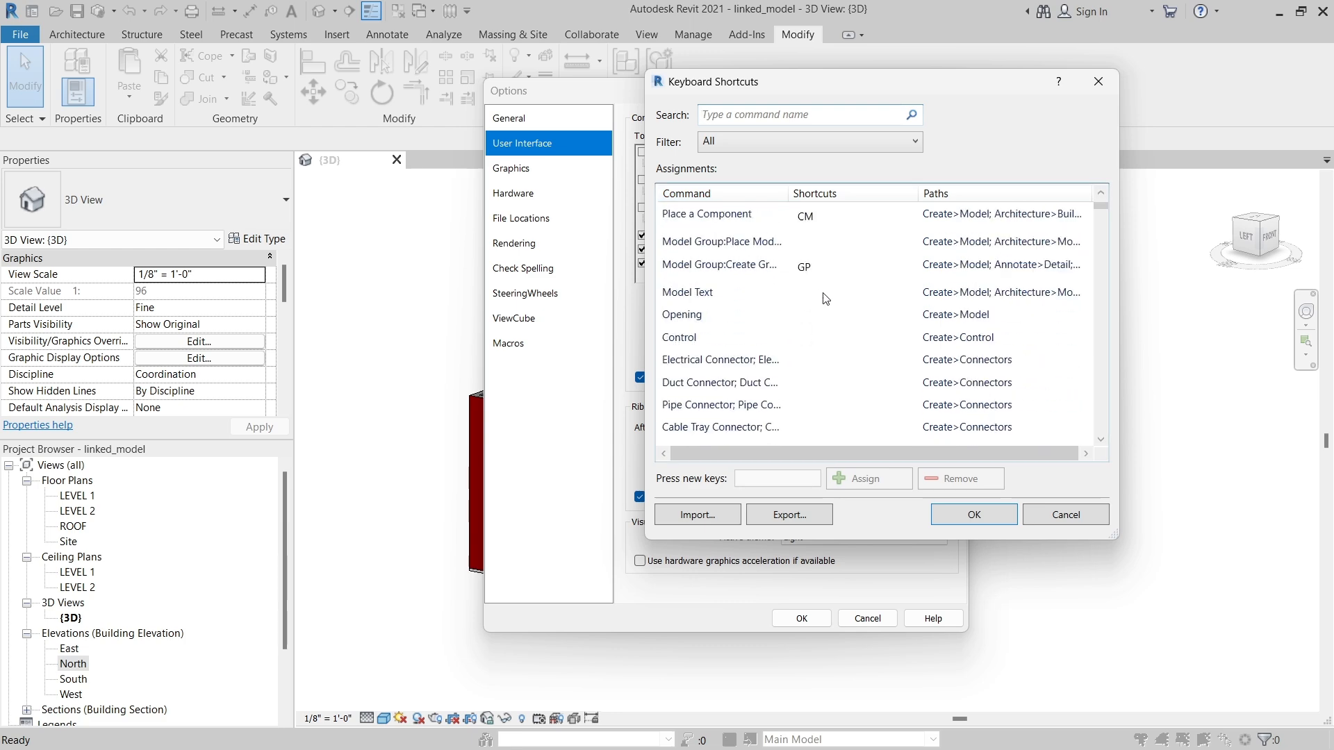
scroll(825, 291, down, 15)
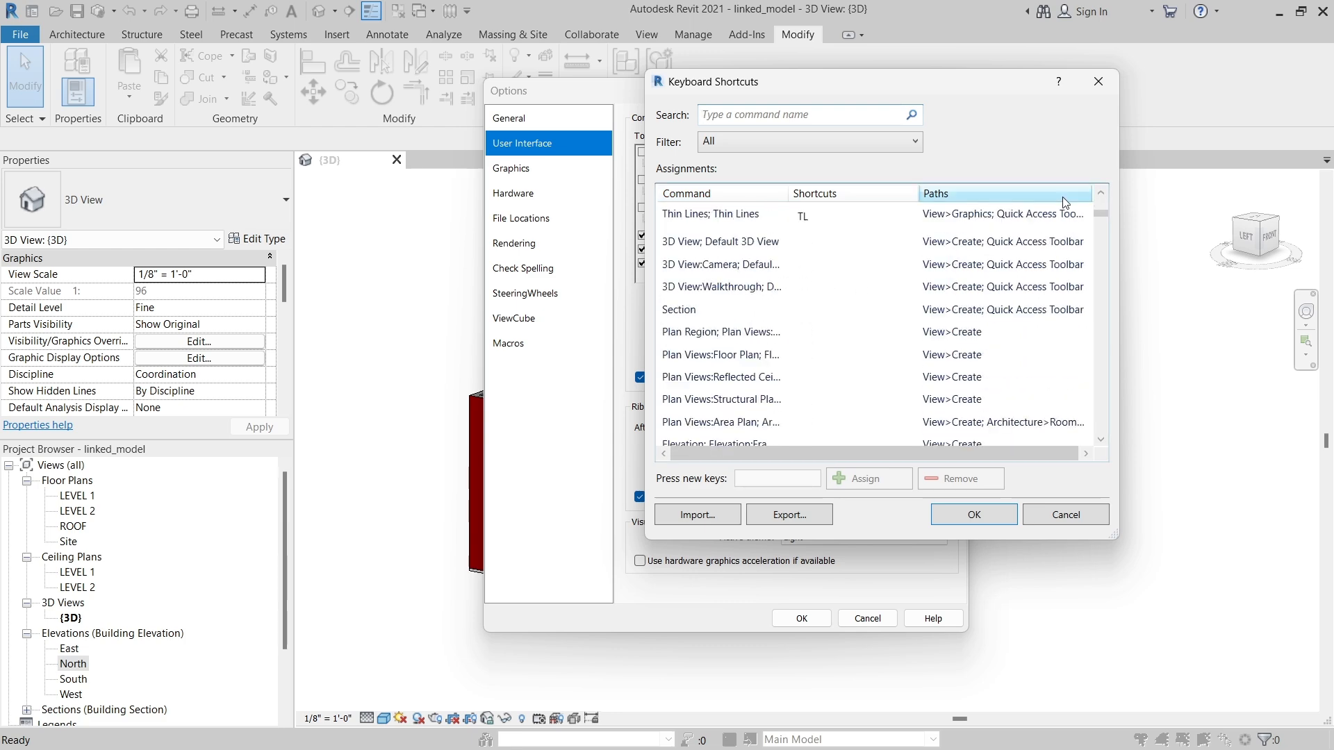
drag(1100, 215, 1098, 195)
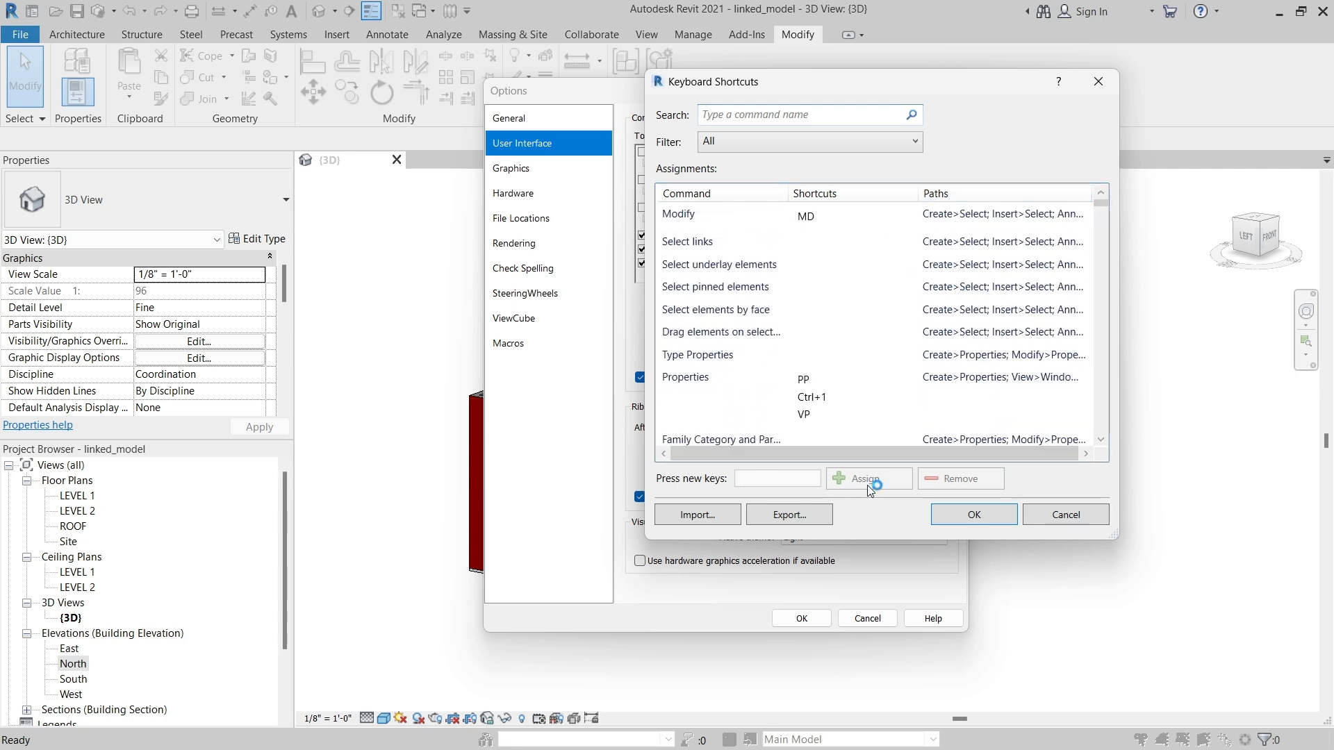
click(688, 221)
click(816, 216)
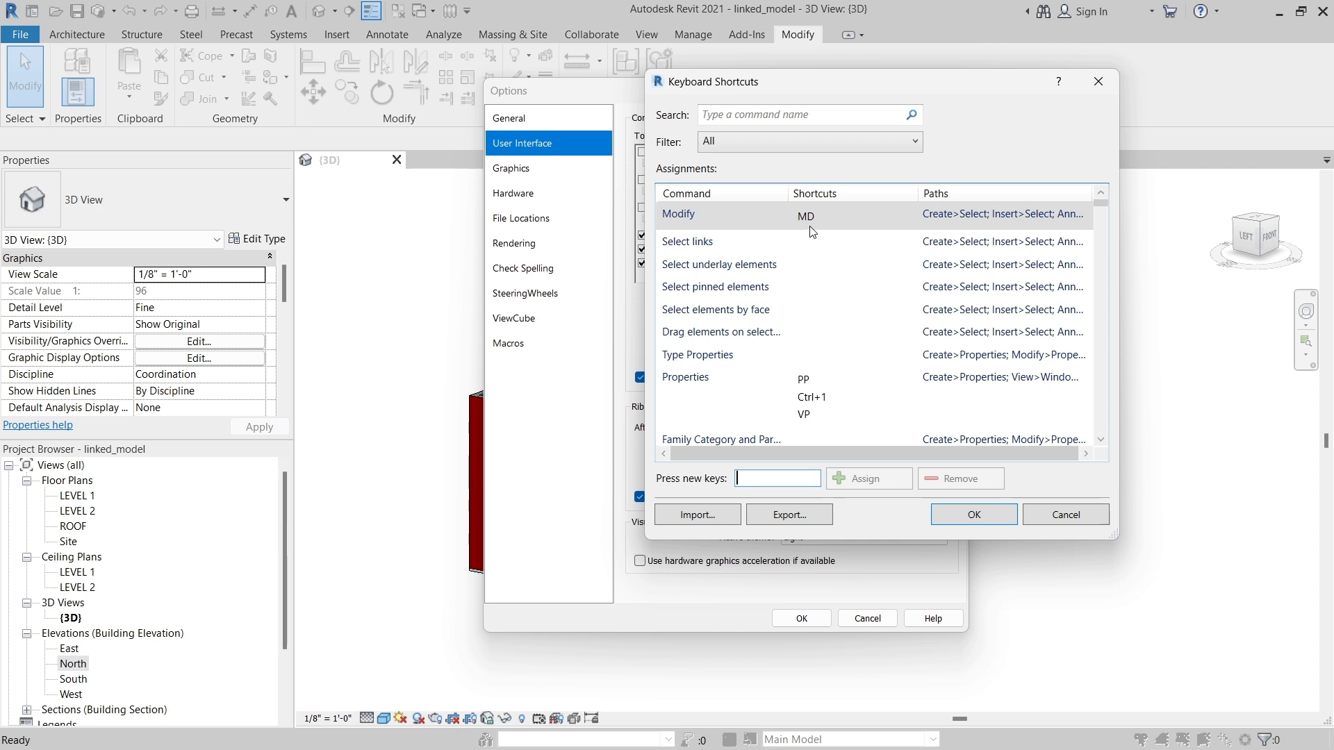
click(810, 223)
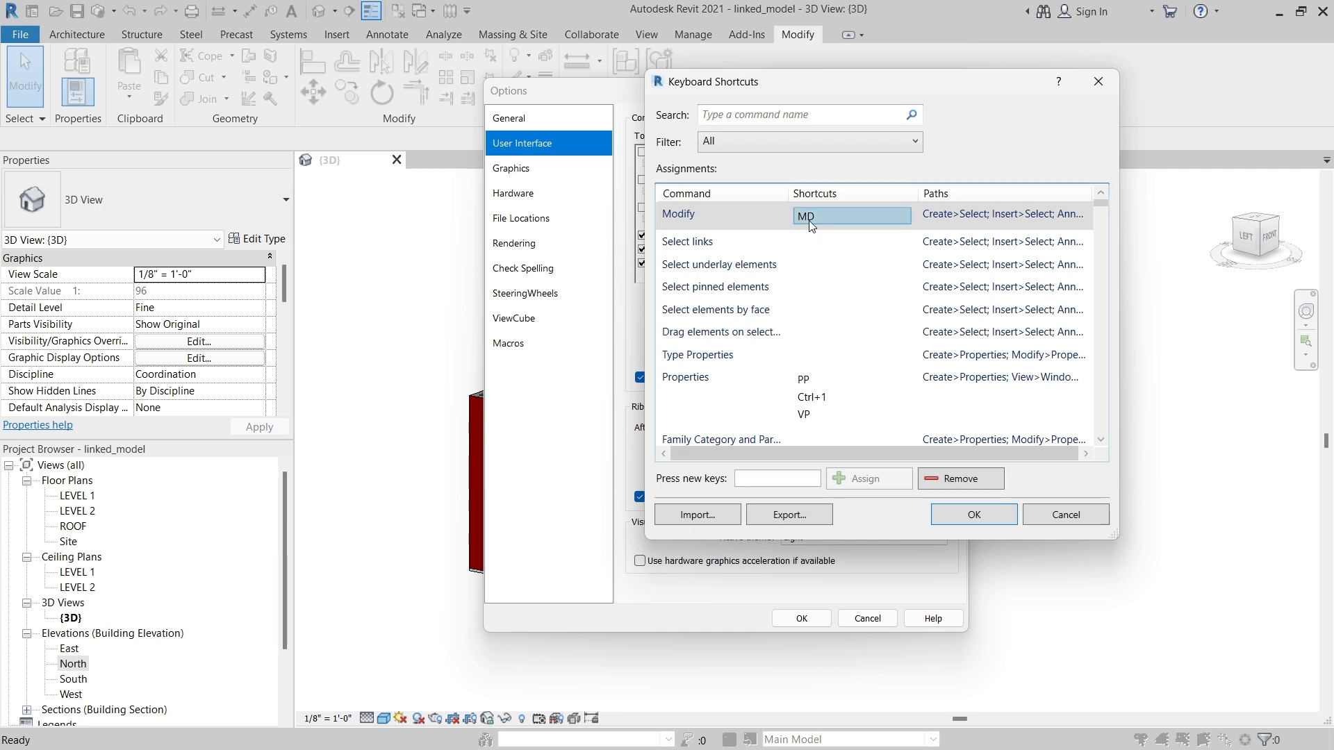
click(764, 479)
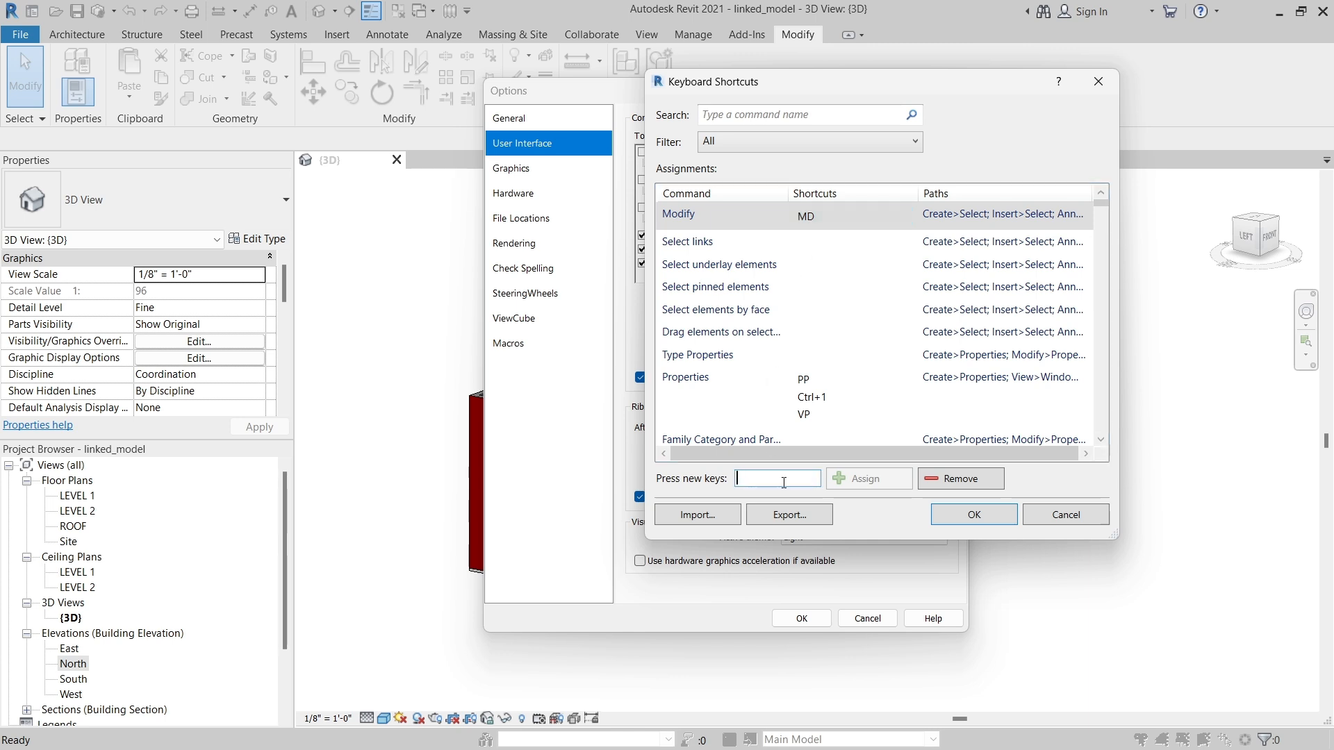
key(Caps_Lock)
text(MM)
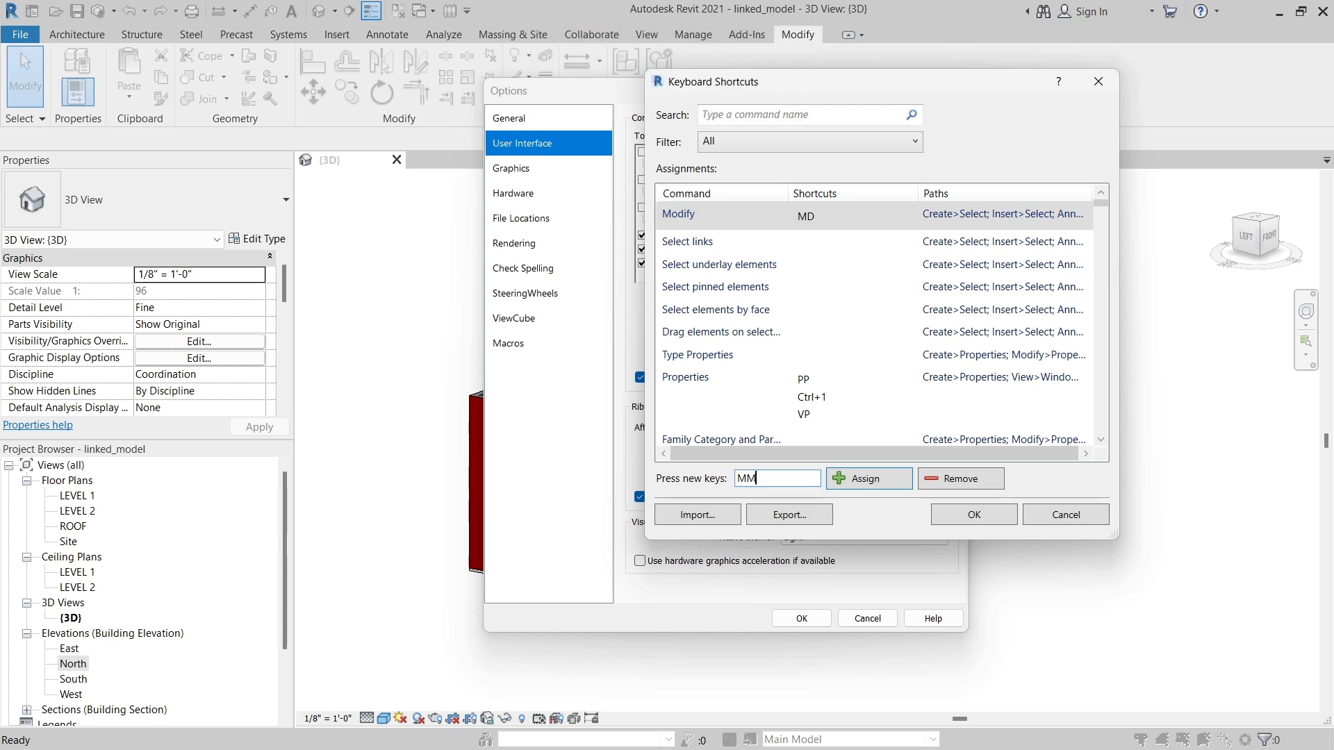
click(886, 475)
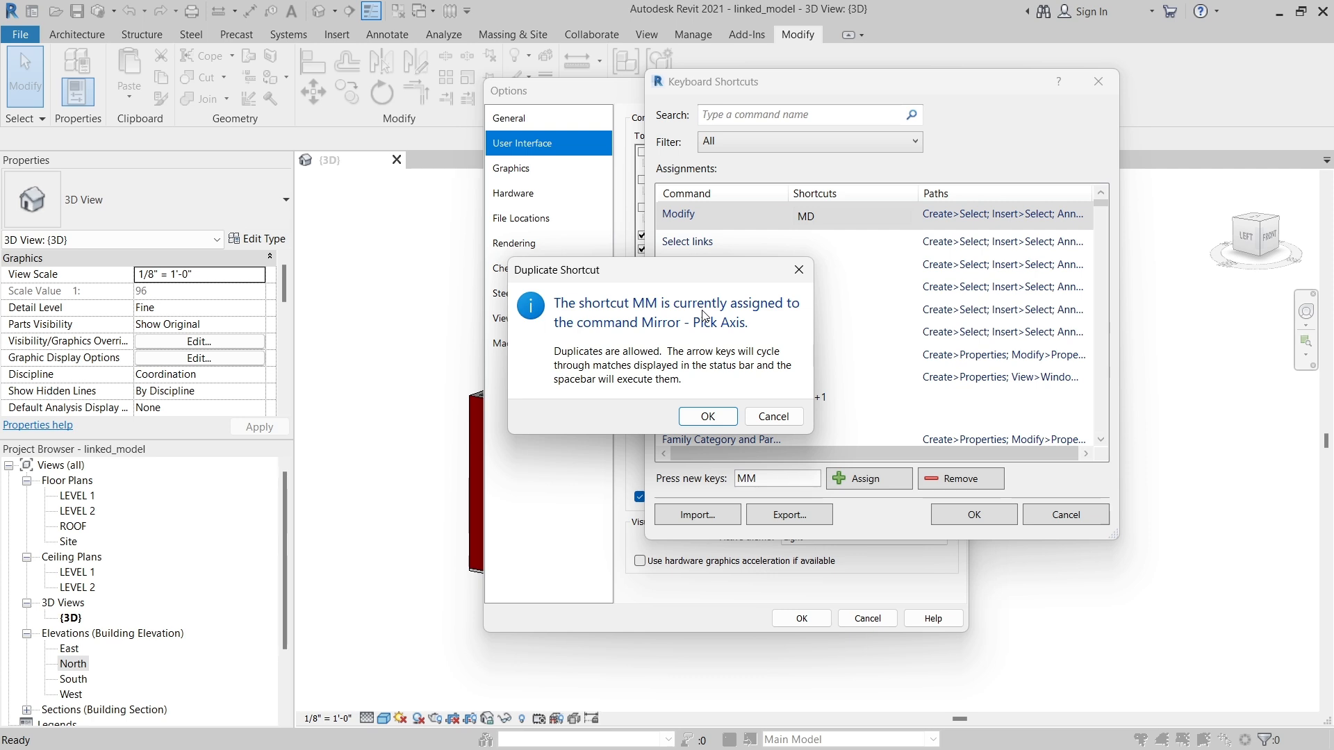
click(708, 417)
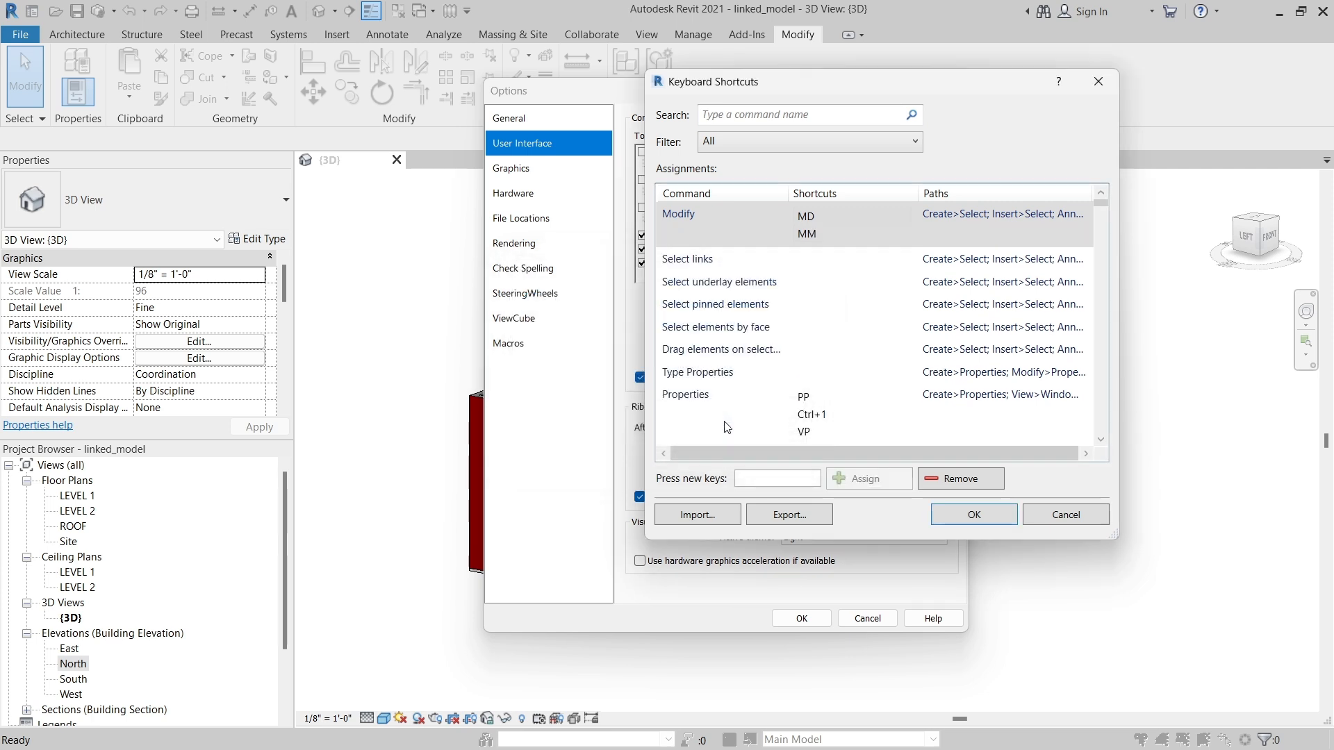
- Remove the MM shortcut from the Modify command and accept the keyboard shortcut settings
click(812, 235)
click(812, 236)
click(939, 480)
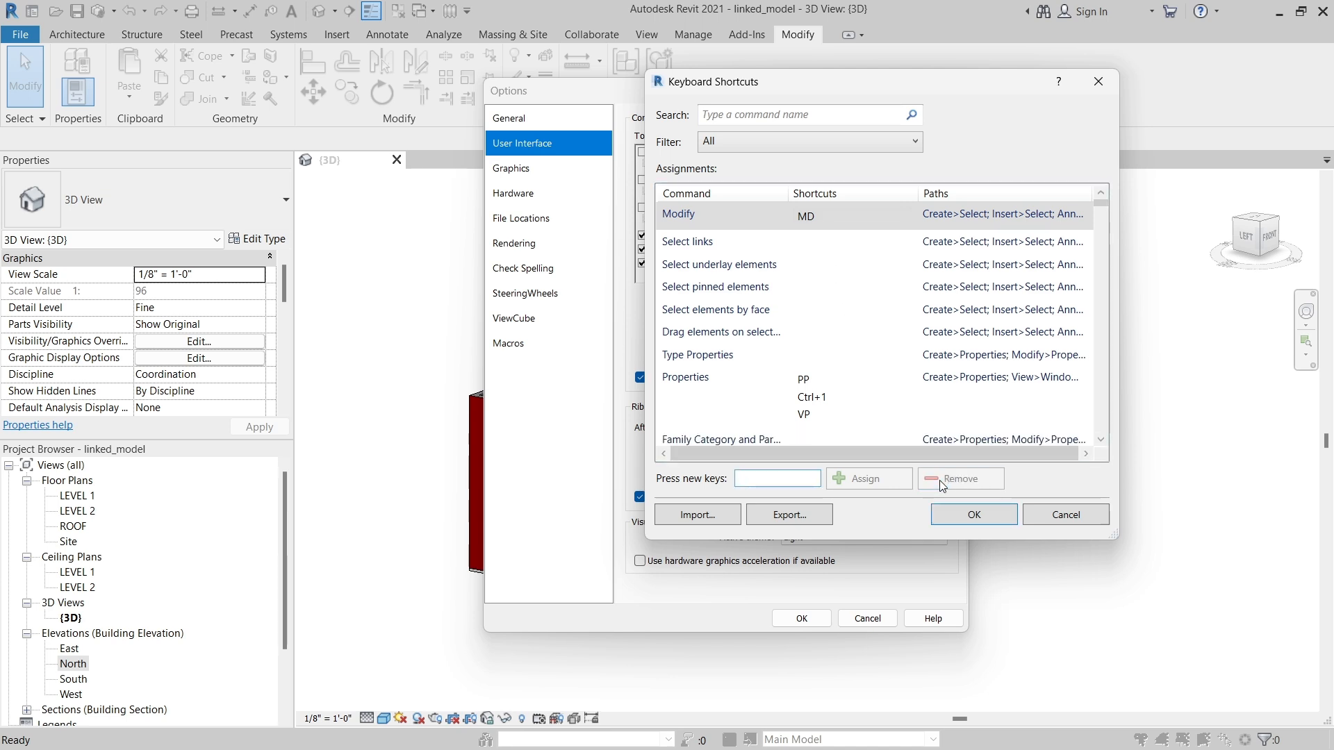
click(947, 515)
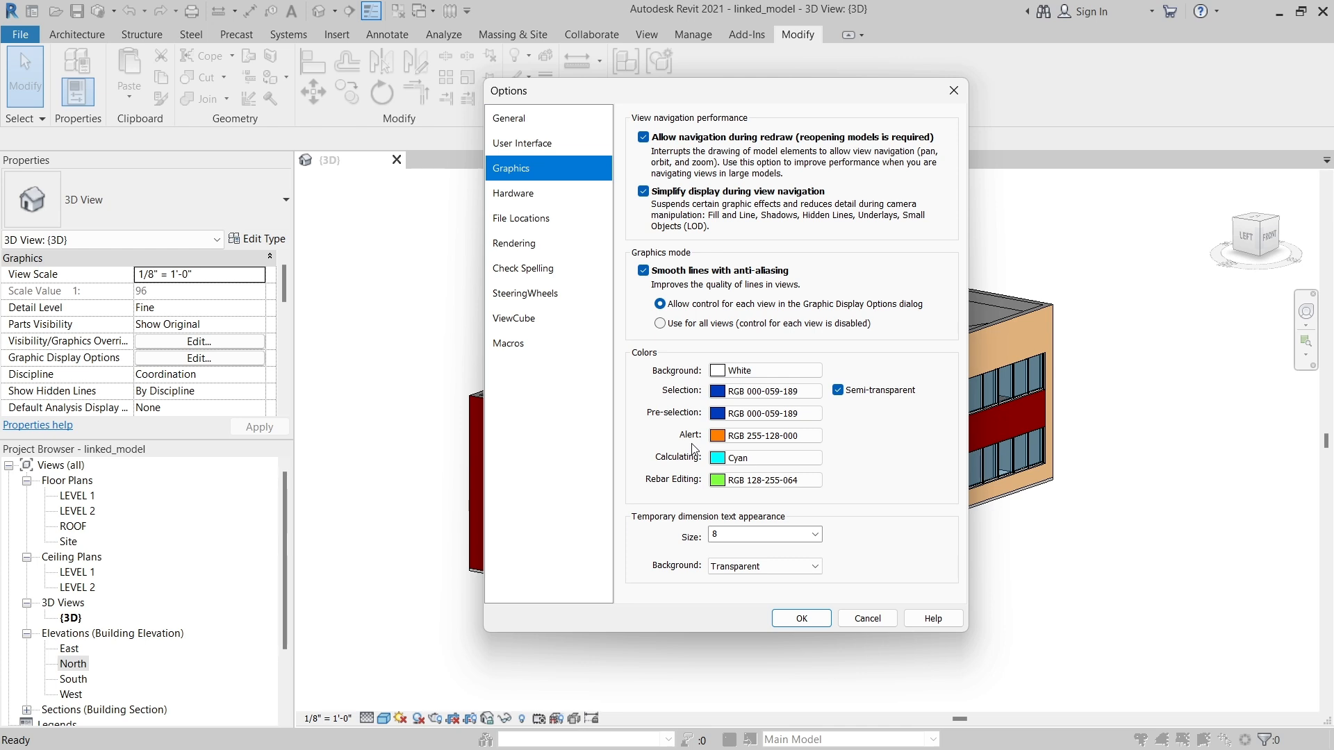
- Review the hardware, file location, rendering, spelling, SteeringWheels, ViewCube and macro settings, and apply the changed program options
click(586, 186)
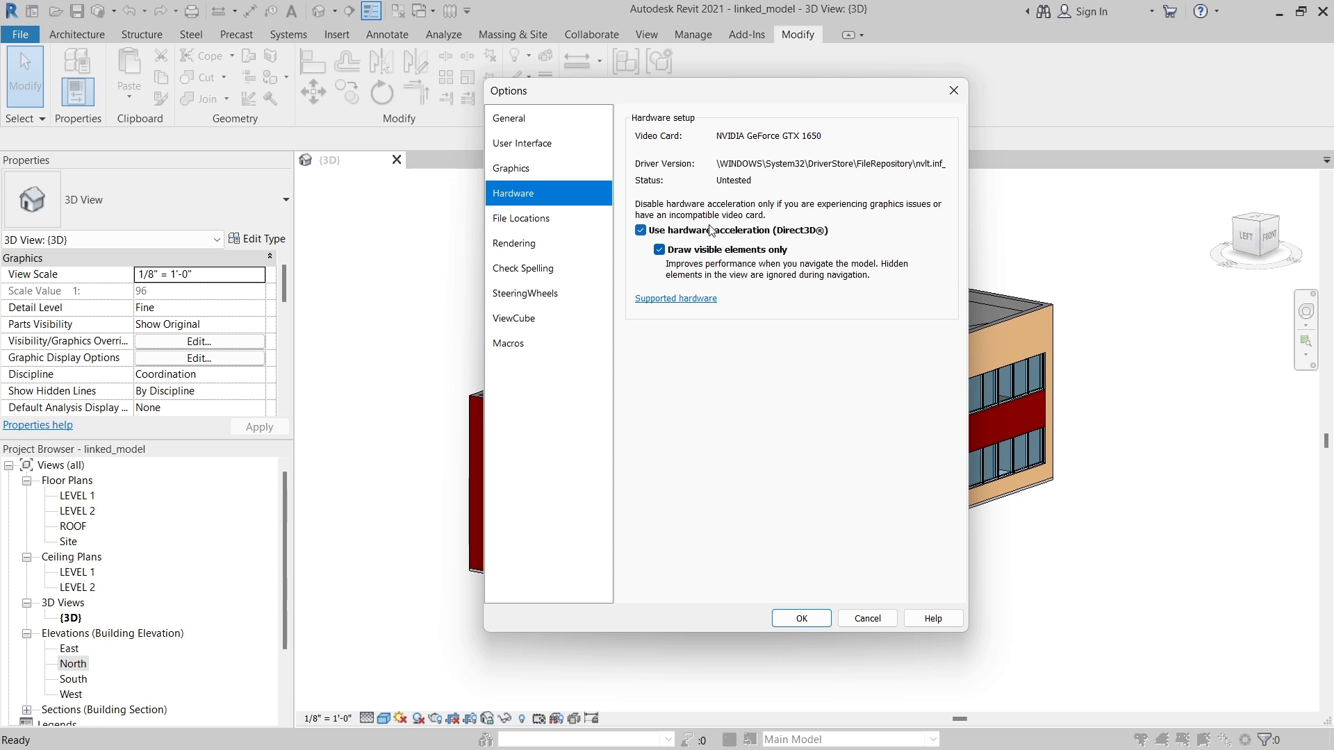
click(520, 220)
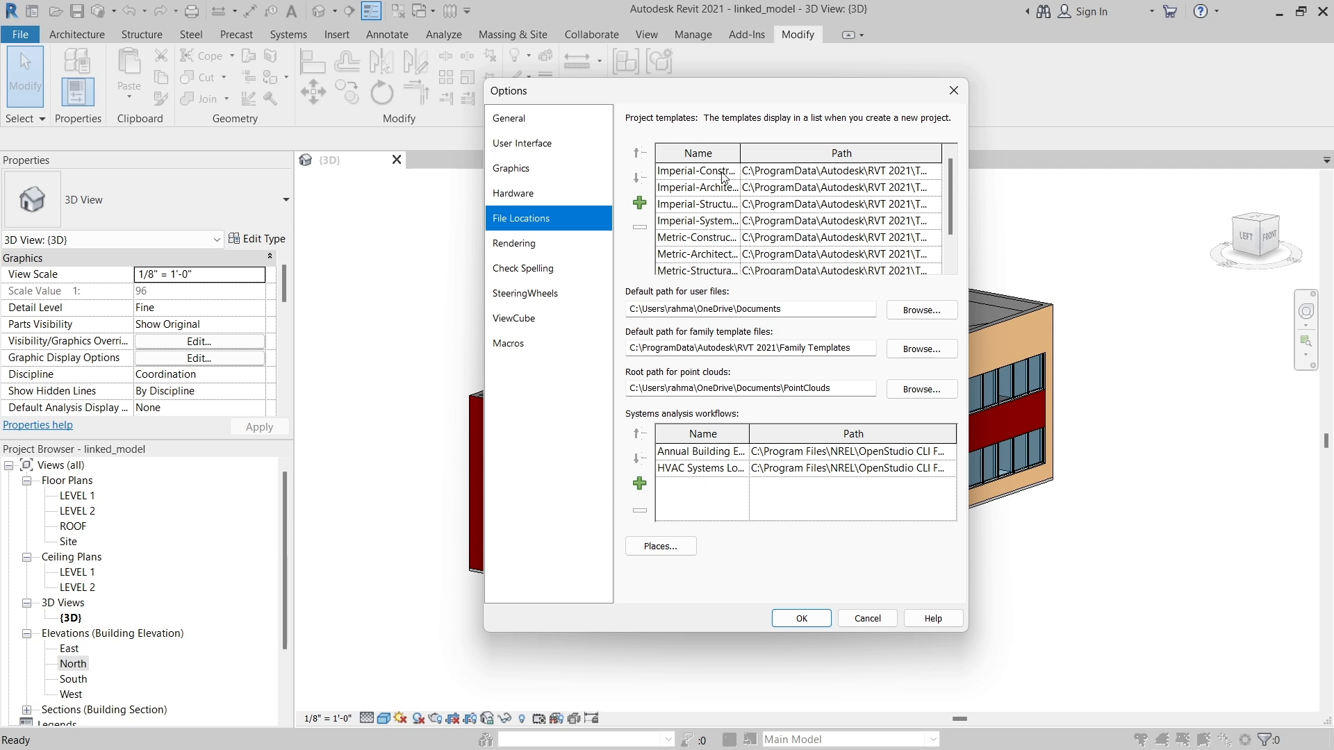
mouse_move(948, 183)
mouse_down()
mouse_move(948, 222)
mouse_move(936, 186)
mouse_up()
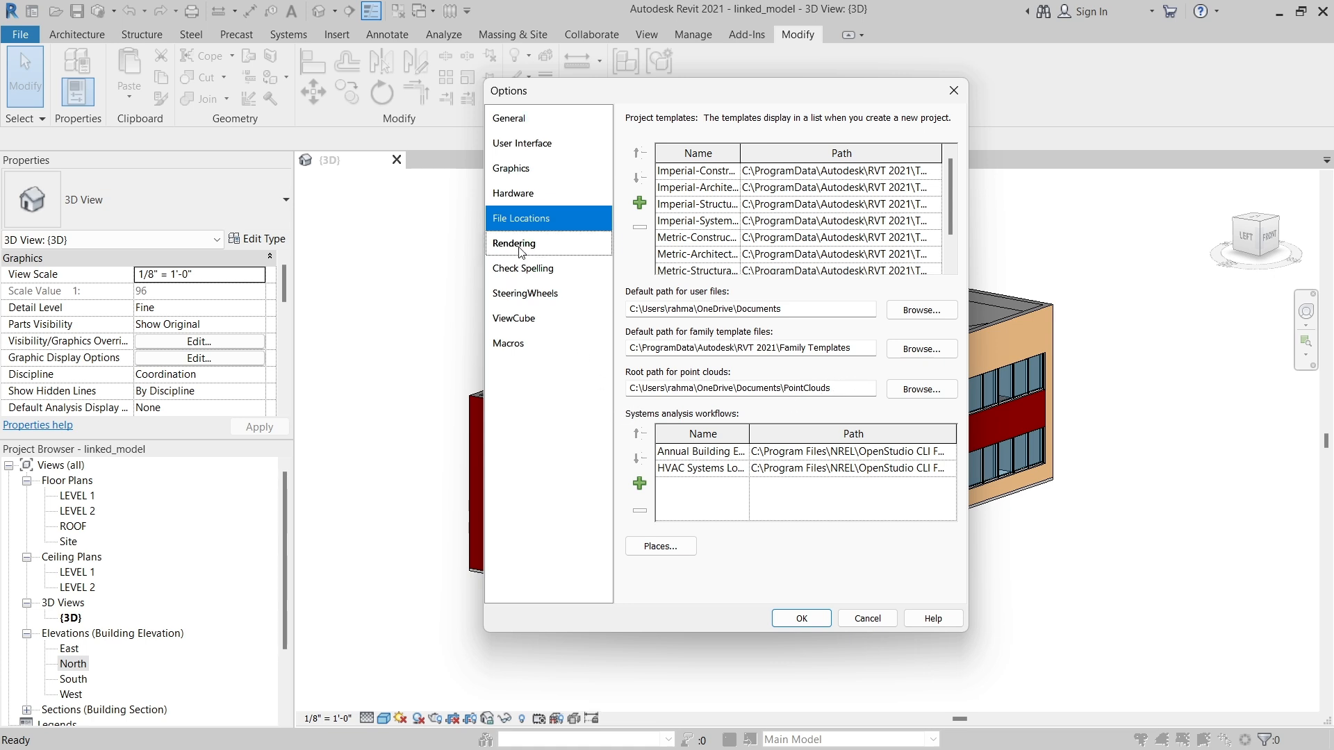
click(521, 244)
click(523, 268)
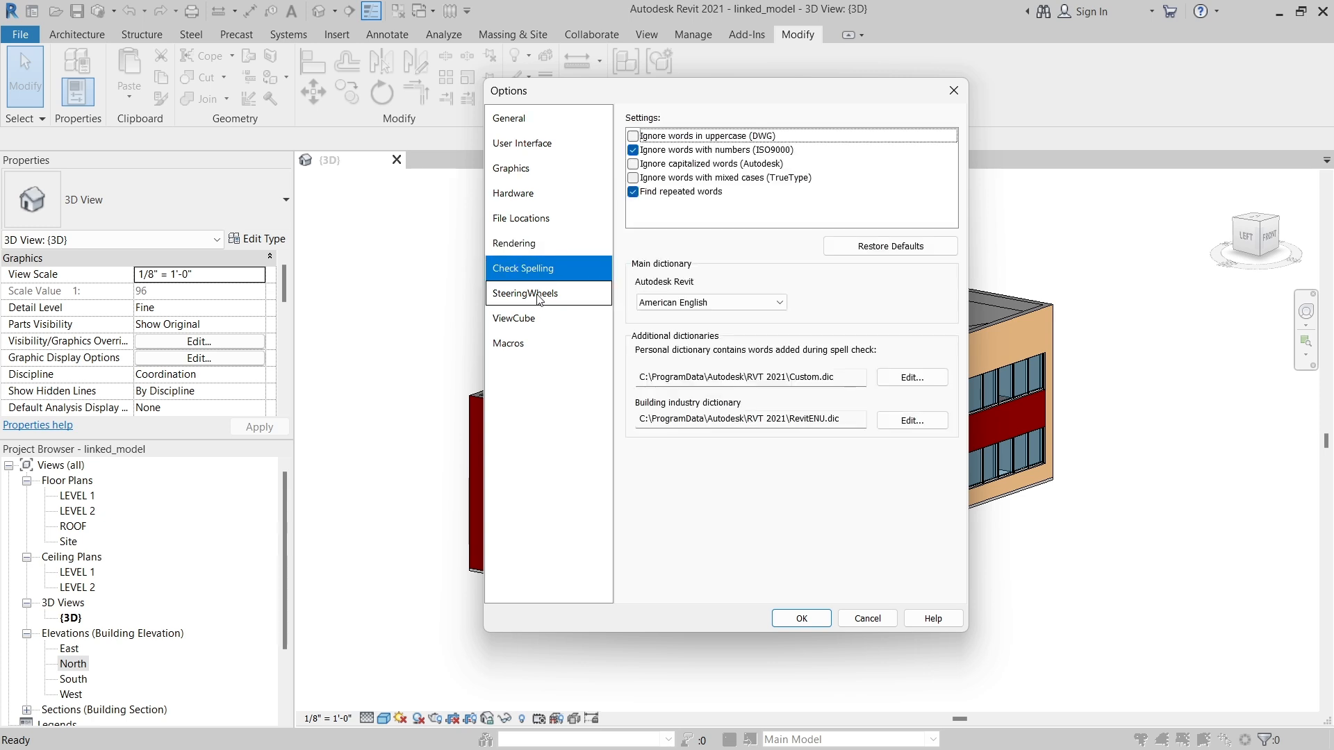
click(525, 293)
click(532, 320)
click(523, 342)
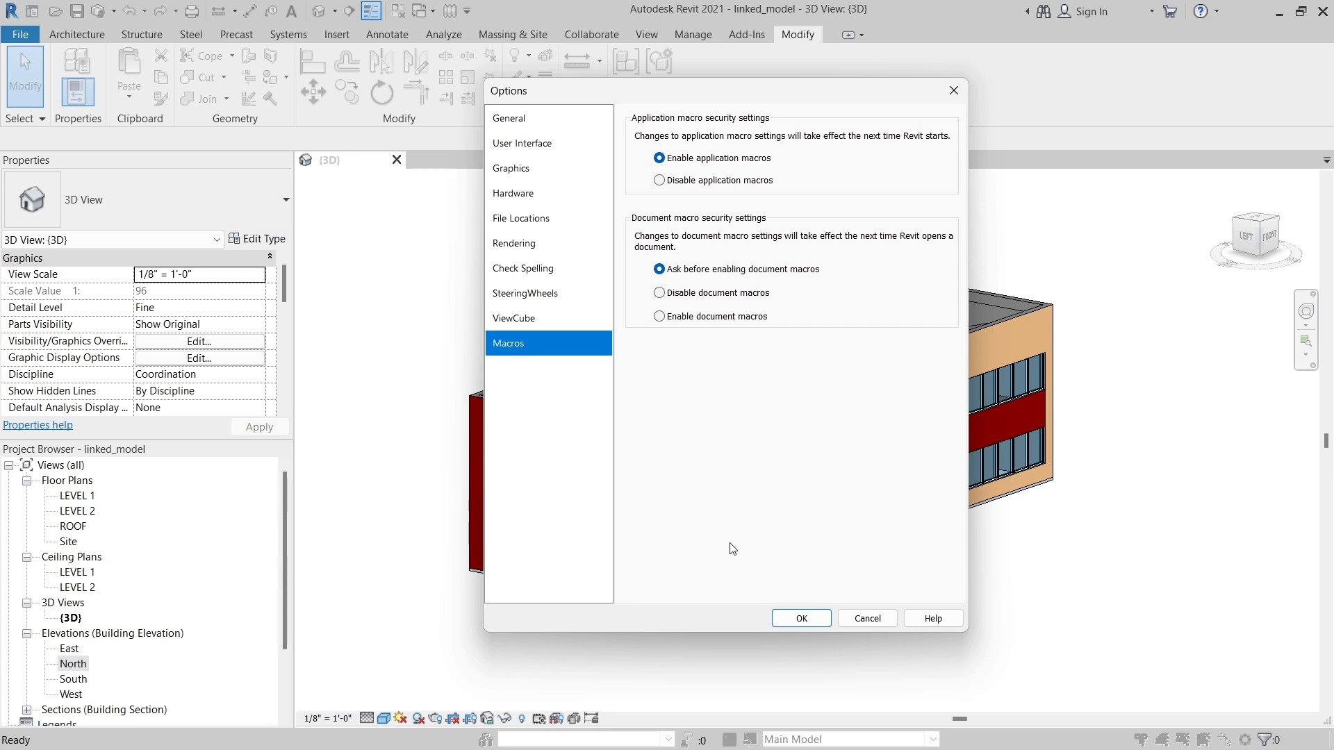
click(806, 618)
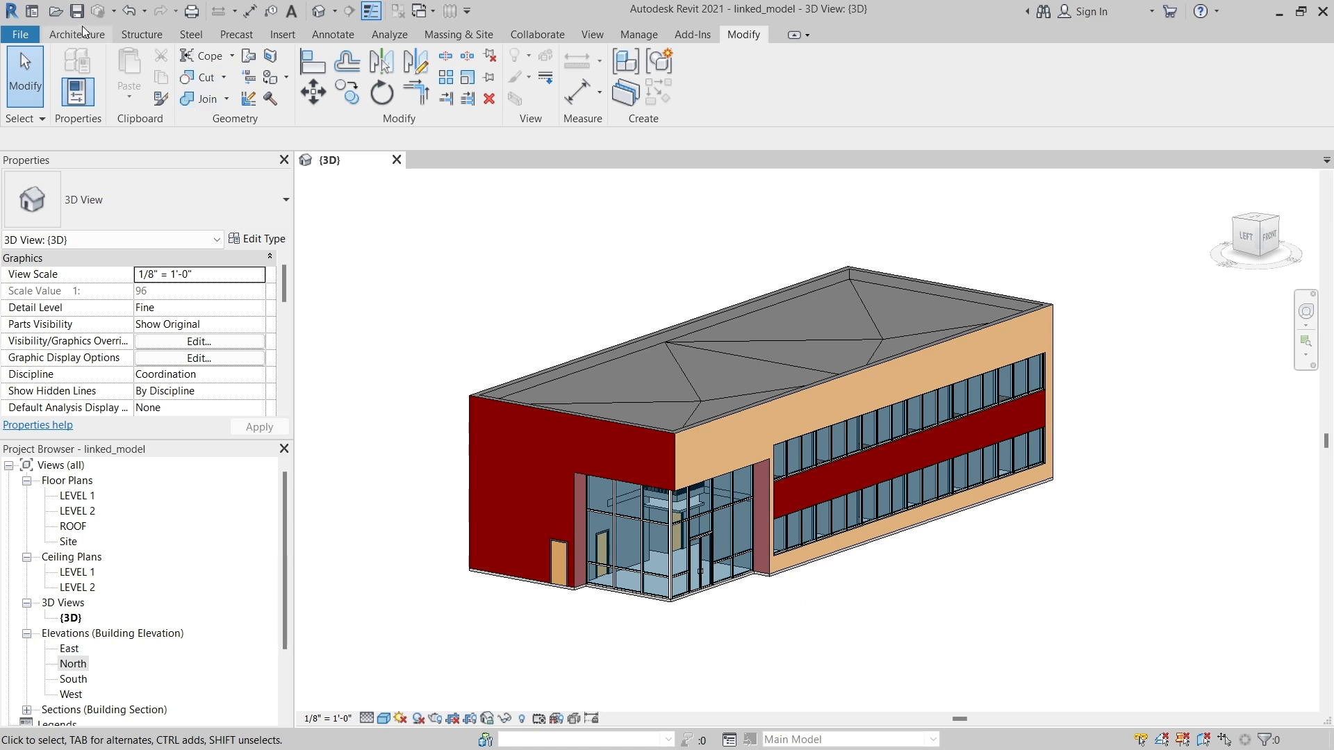
- View the keyboard shortcut assignments through the user interface settings and close them without changes
click(603, 36)
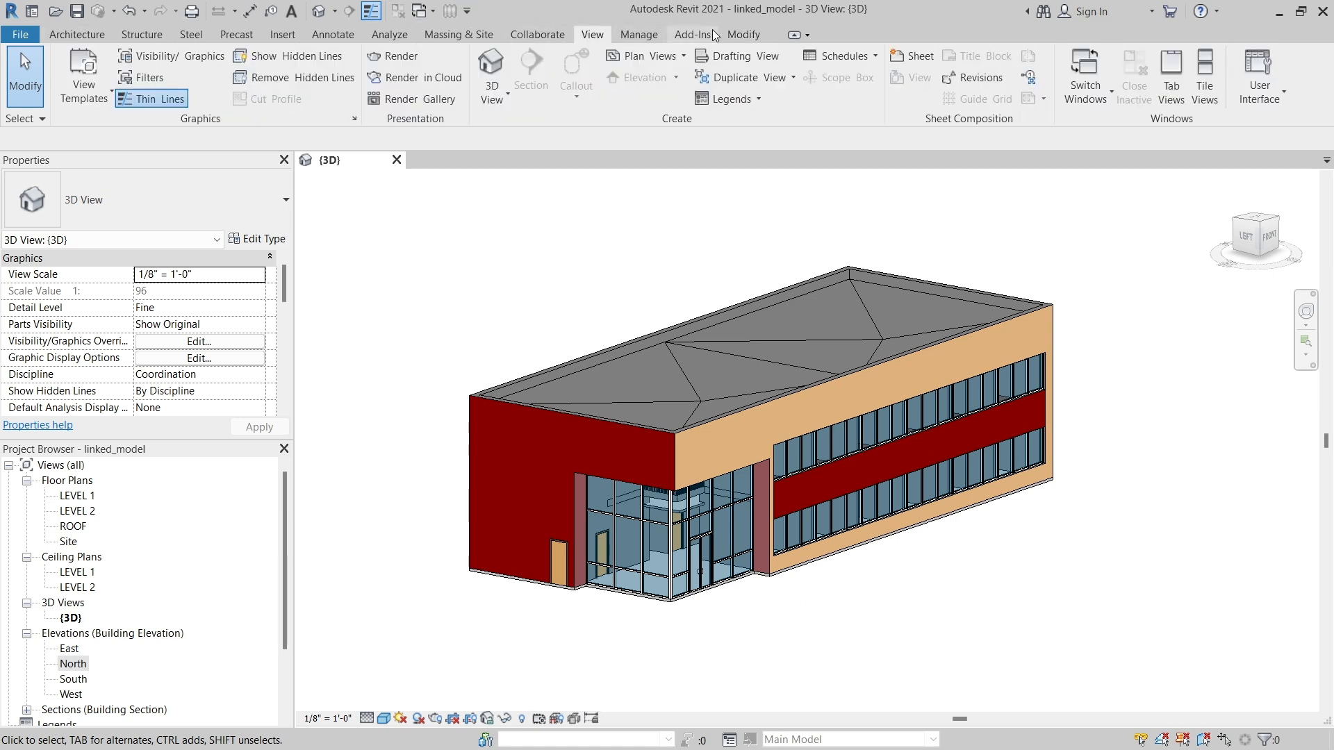
click(1254, 87)
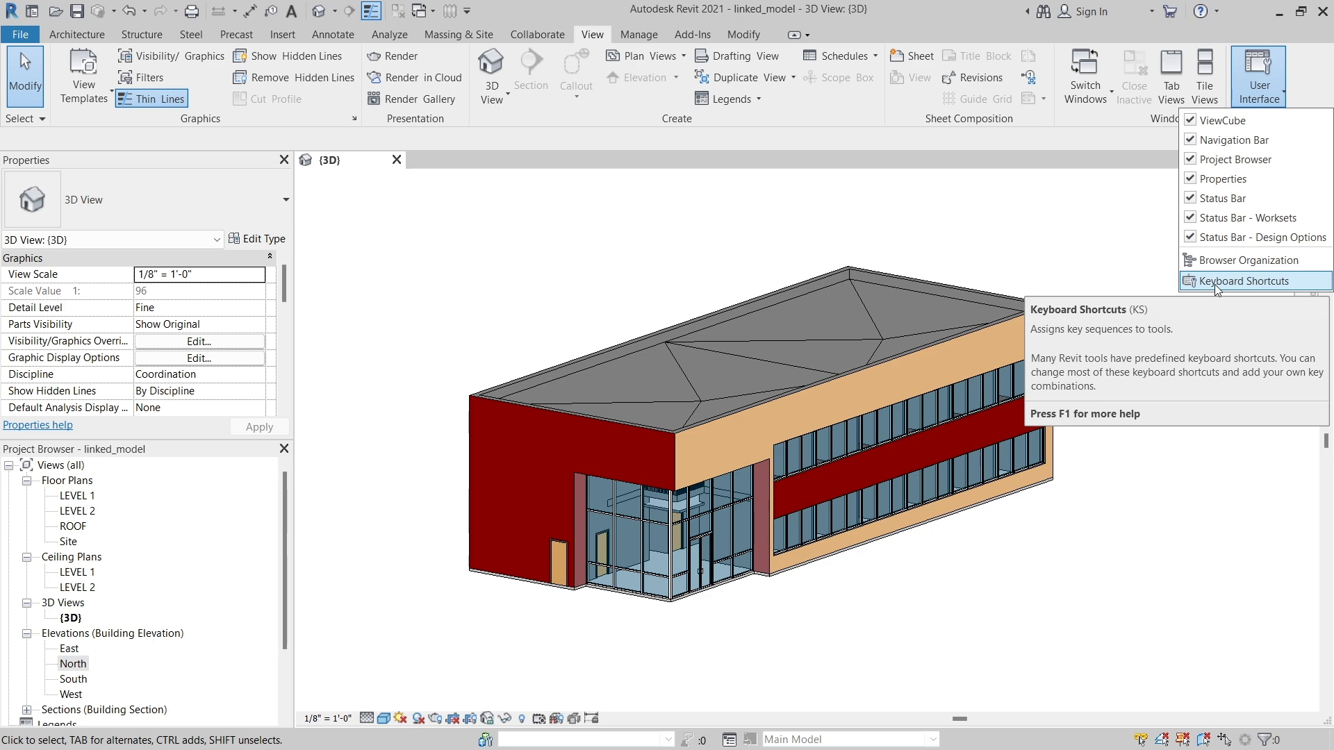
click(1215, 285)
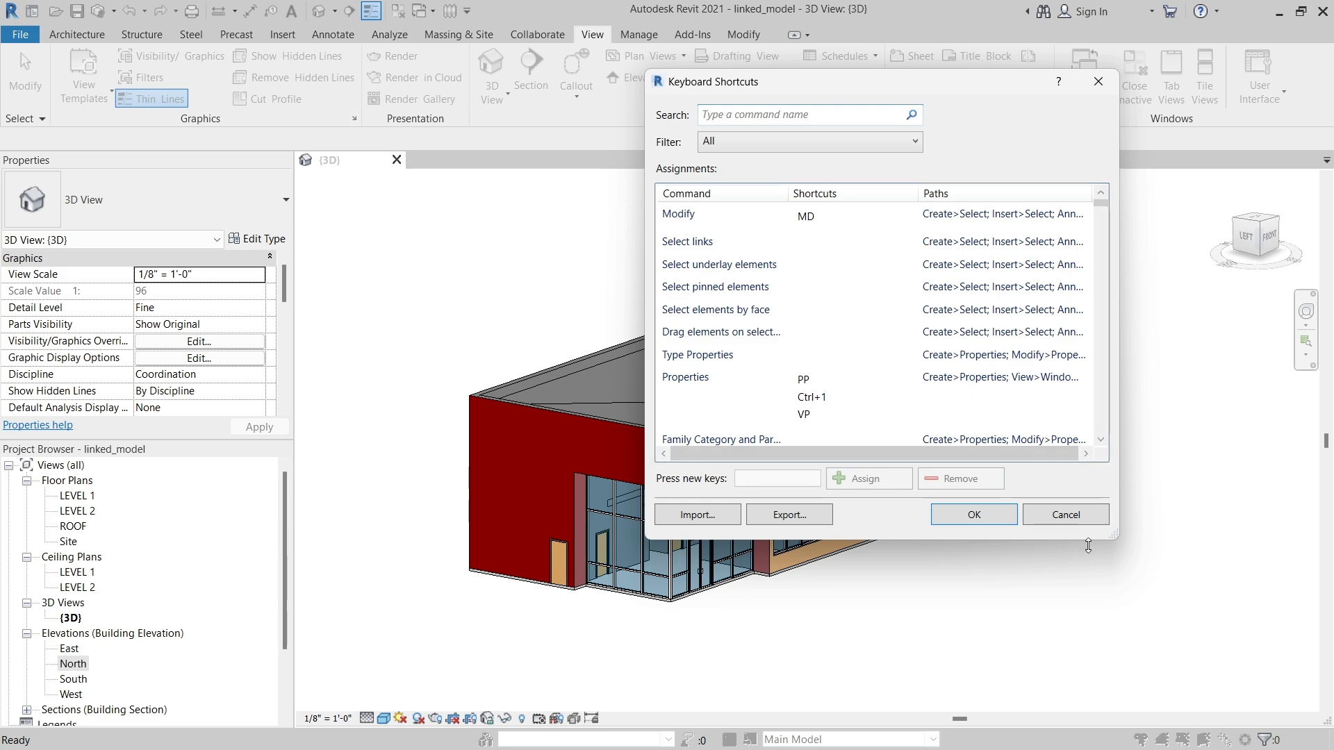
click(1078, 514)
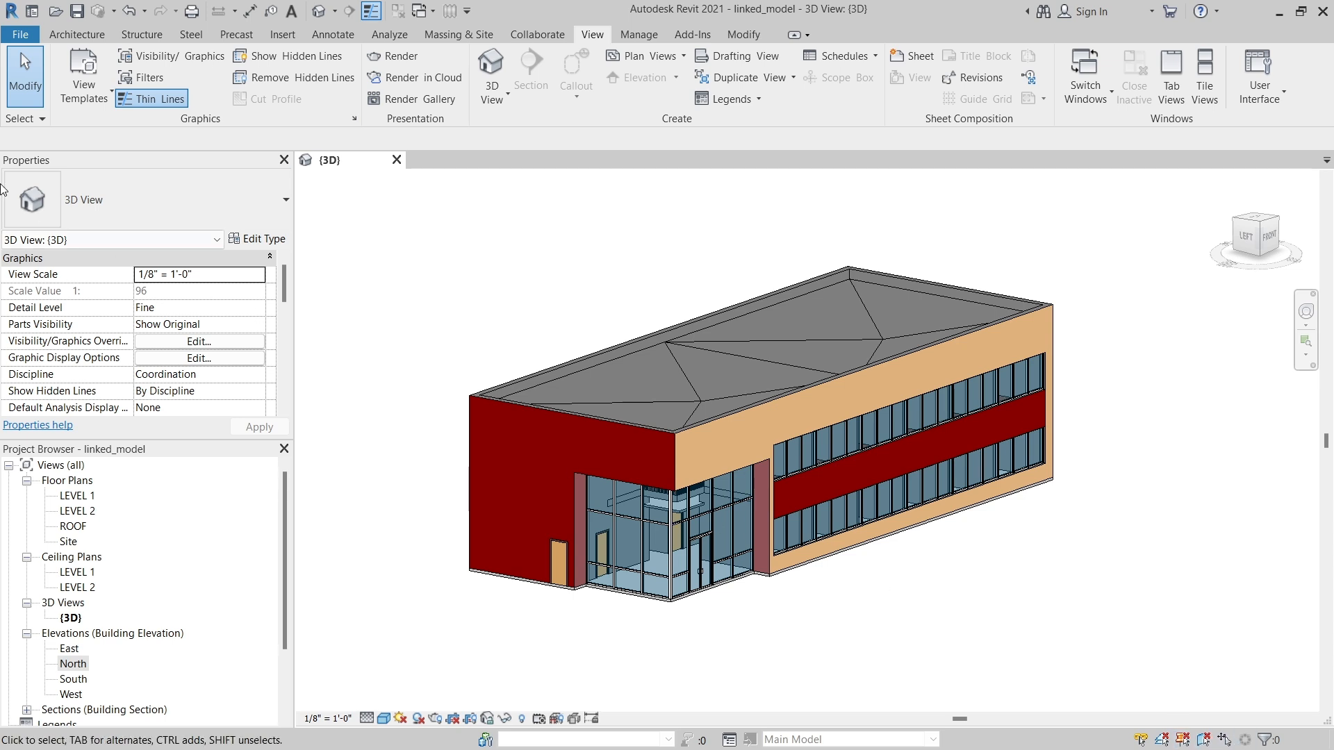
- Turn off the Drag elements on selection and Select links options
click(42, 119)
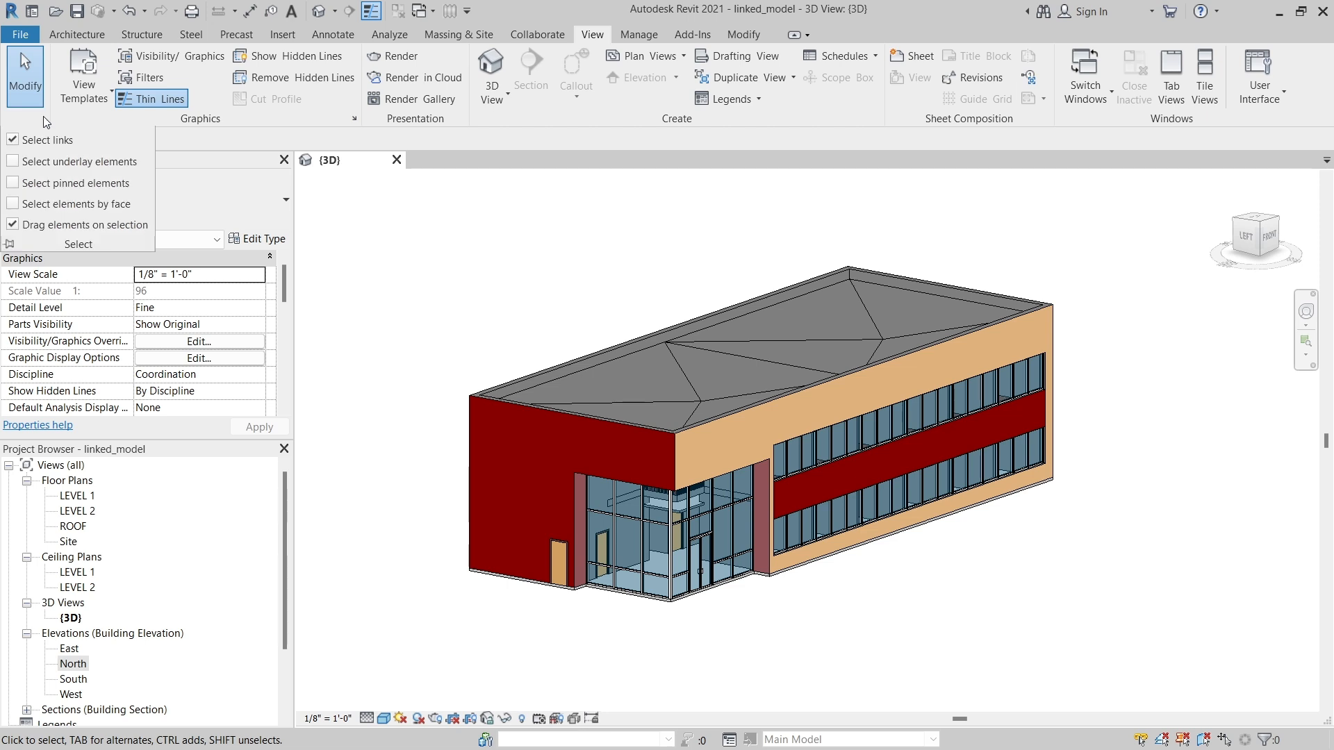
click(13, 225)
click(14, 140)
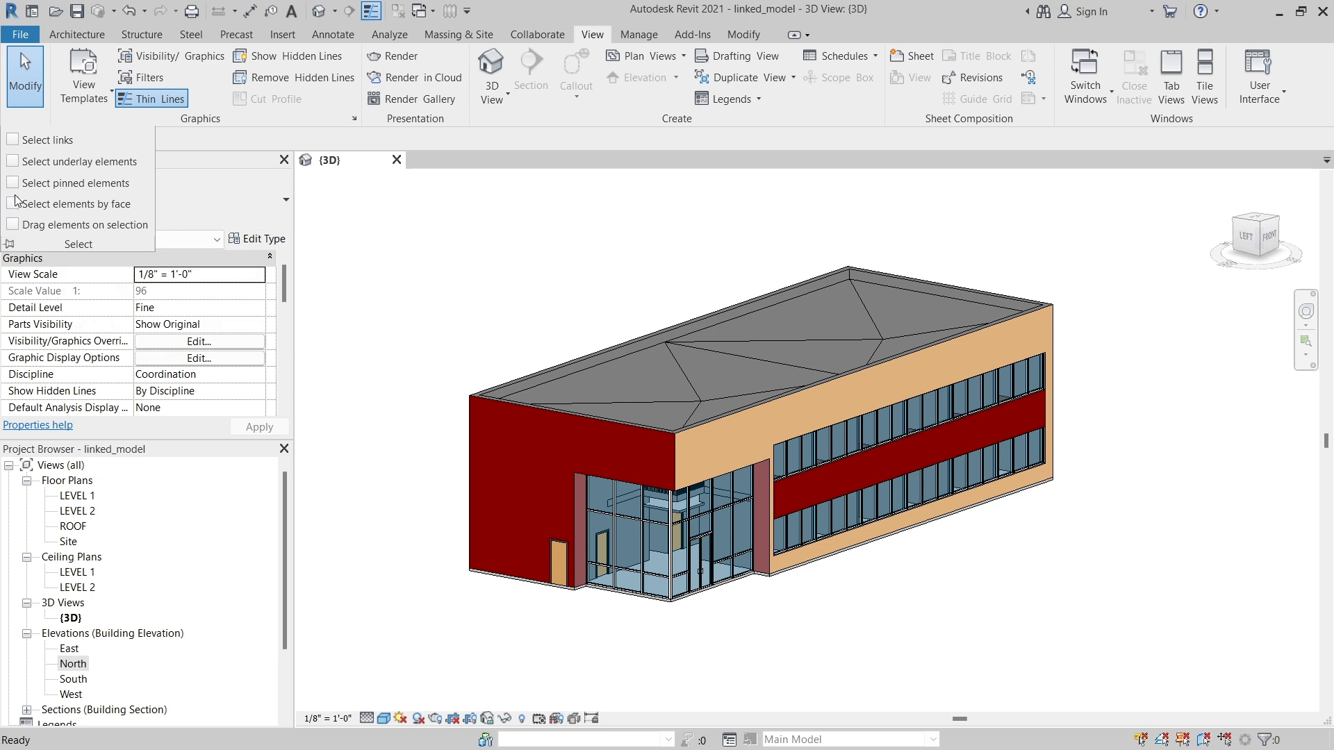
- Switch on selection of links, underlay elements and pinned elements, and switch all three back off
click(13, 139)
click(12, 161)
click(14, 182)
click(12, 183)
click(13, 161)
click(12, 140)
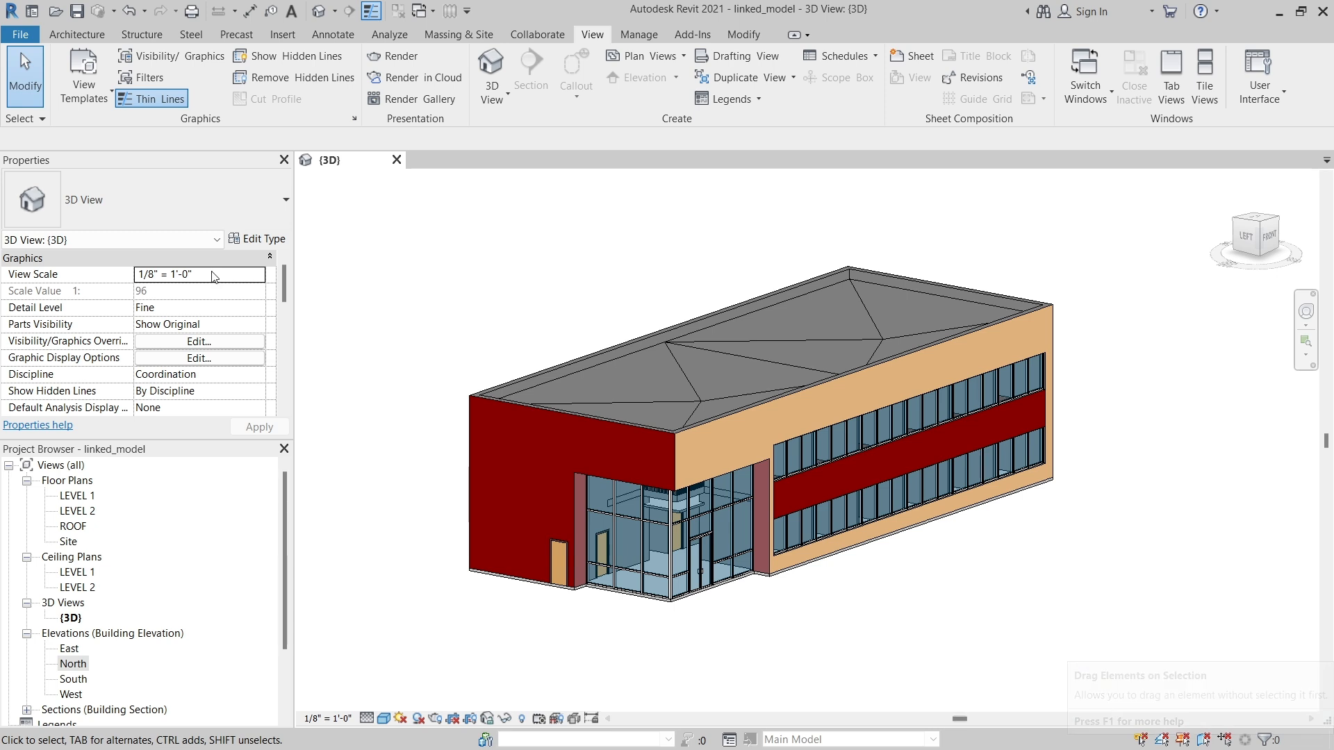
- Enable the Select elements by face option for the model
click(45, 118)
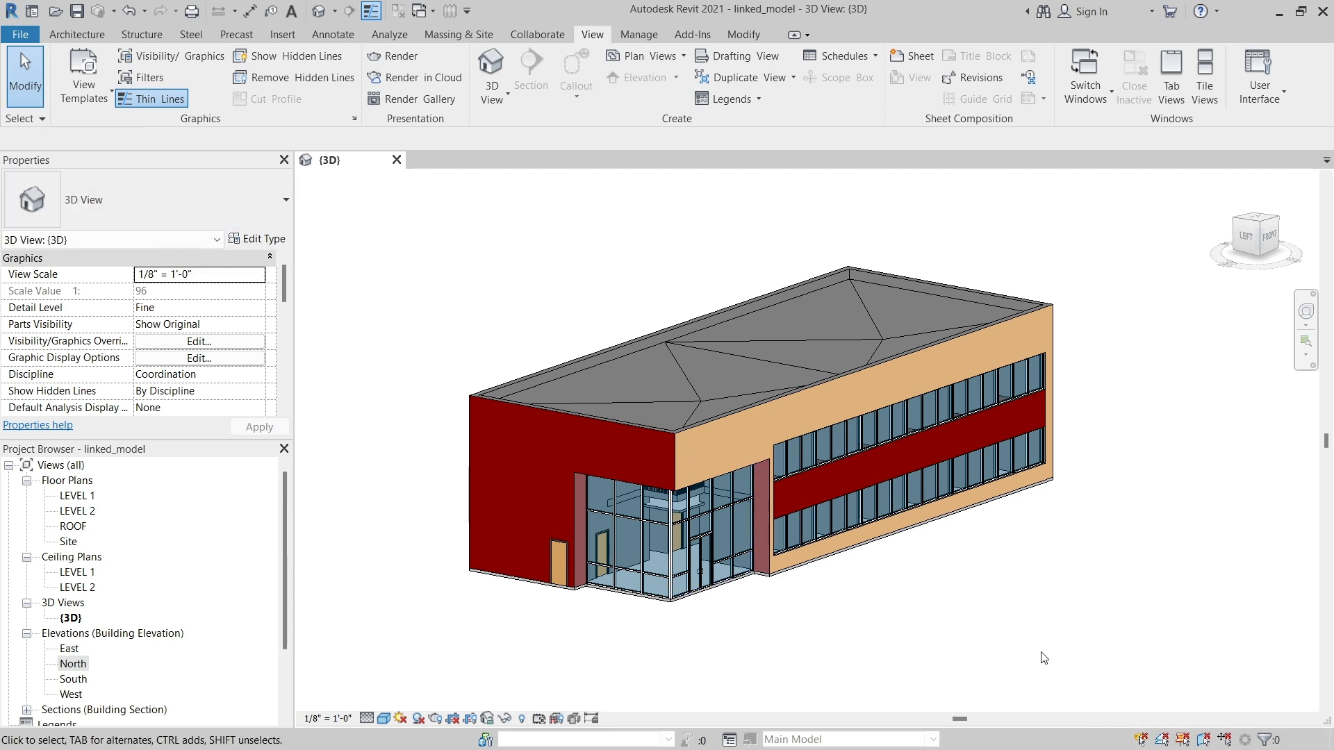
click(42, 119)
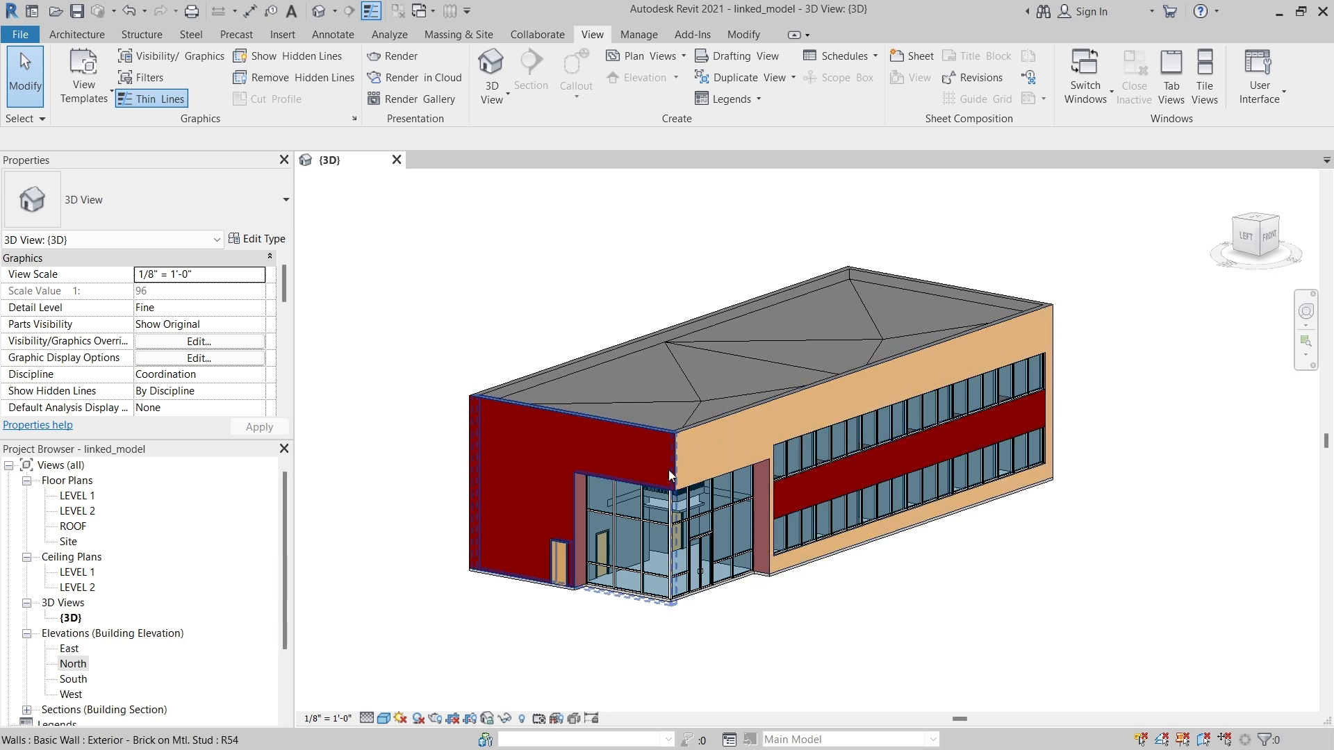
scroll(678, 417, up, 2)
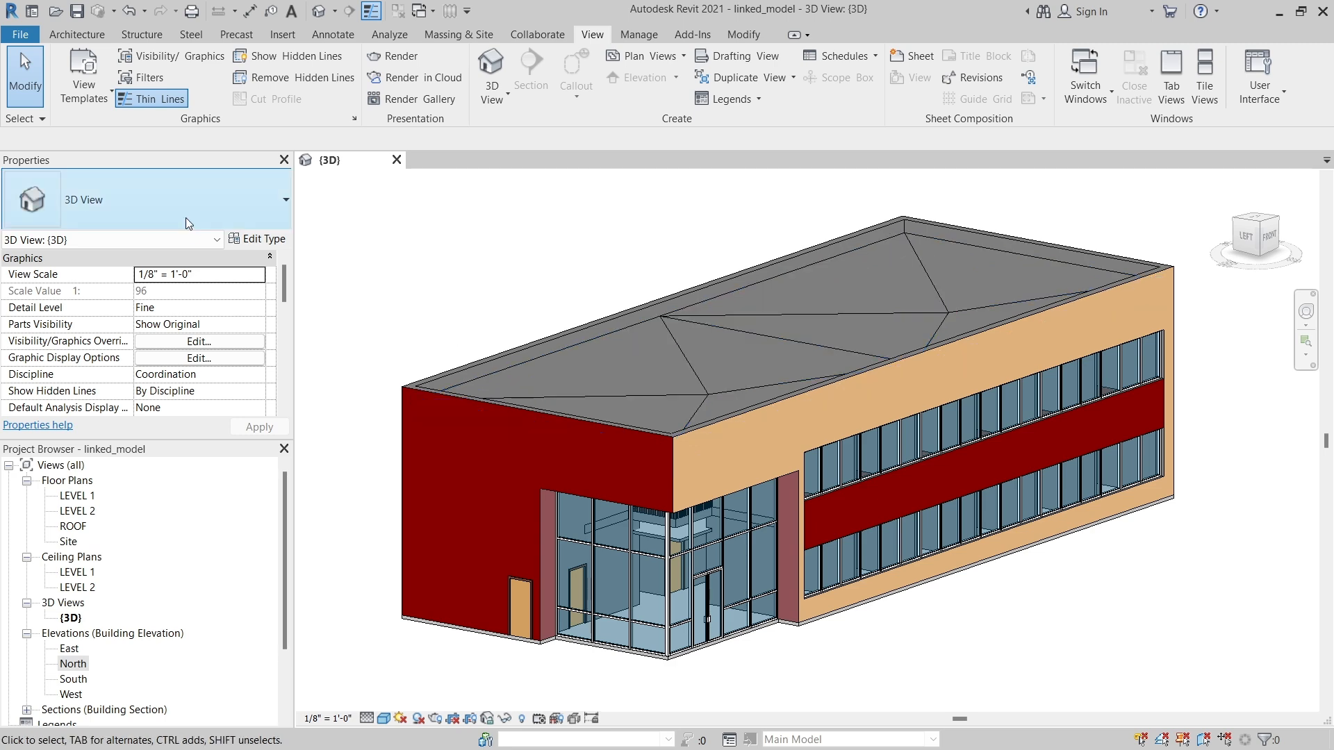
click(26, 119)
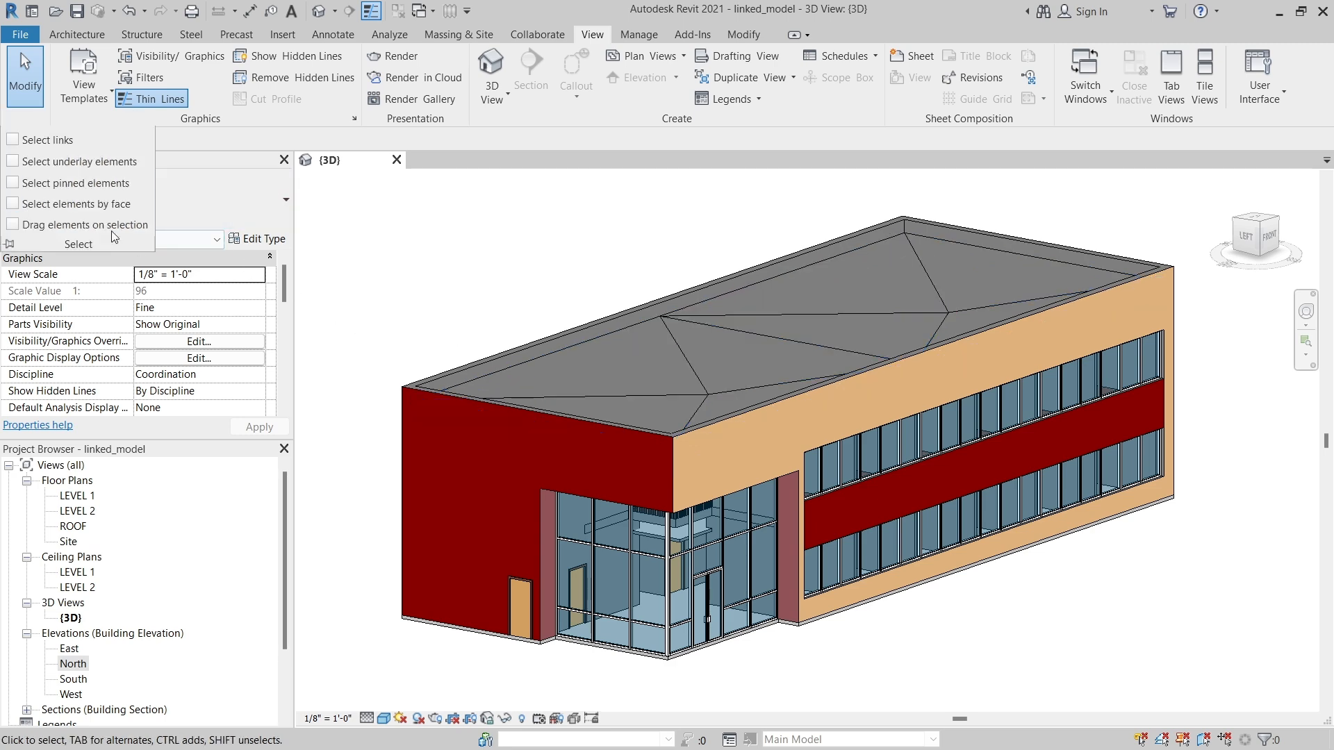
click(12, 204)
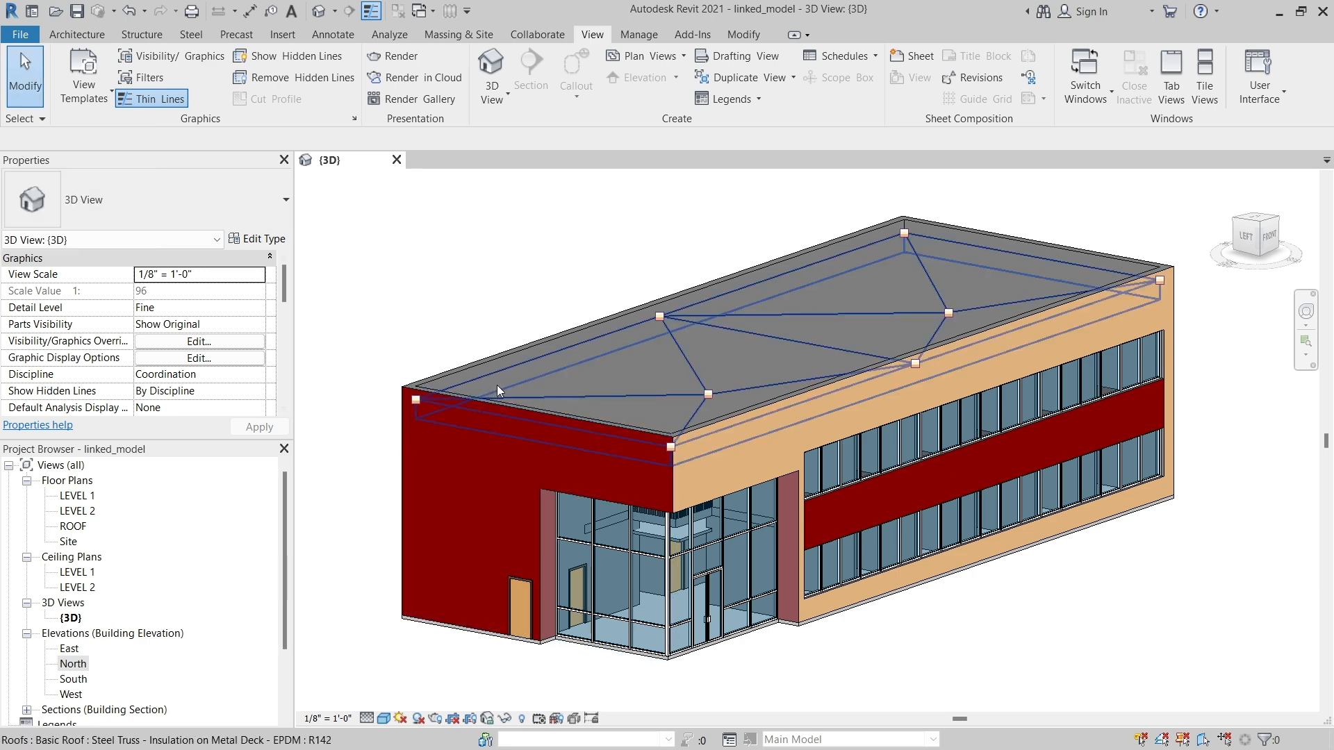
- Test face selection by picking the roof surface, the red end wall's surface and the roof surface again
click(648, 376)
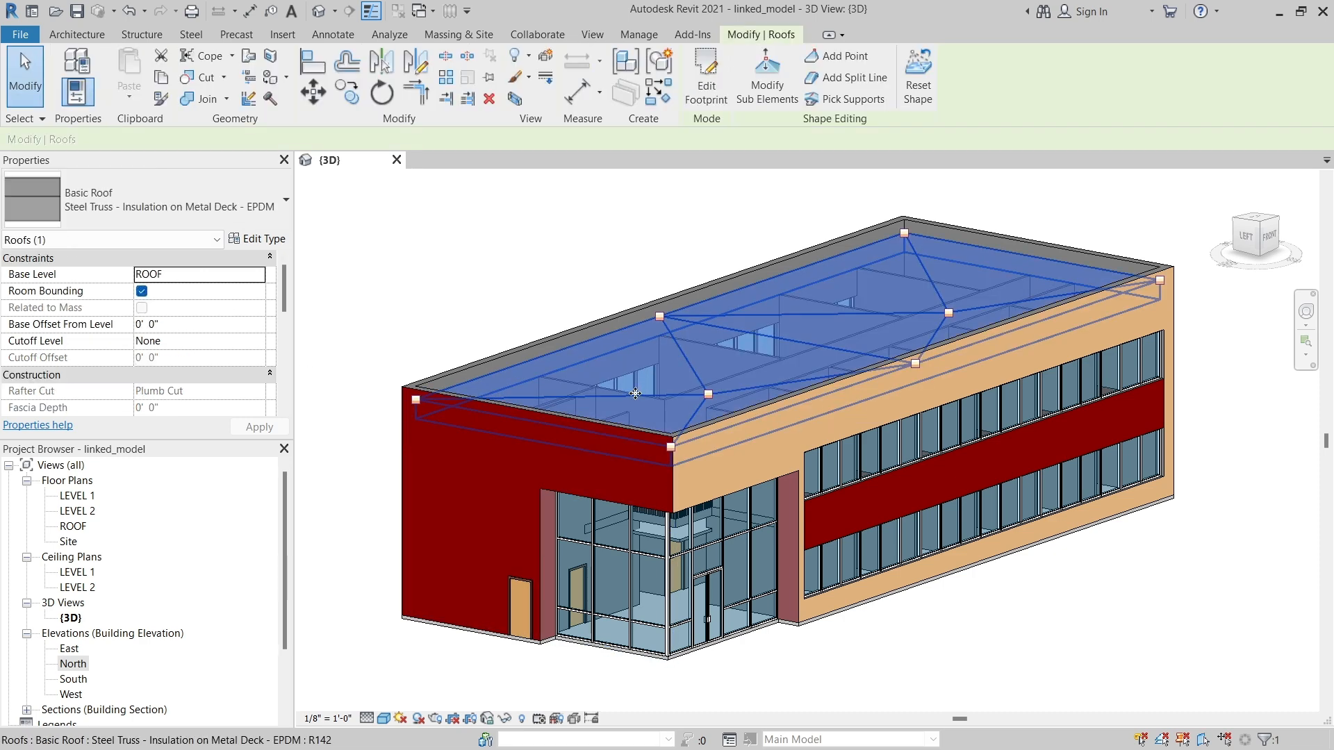
click(502, 474)
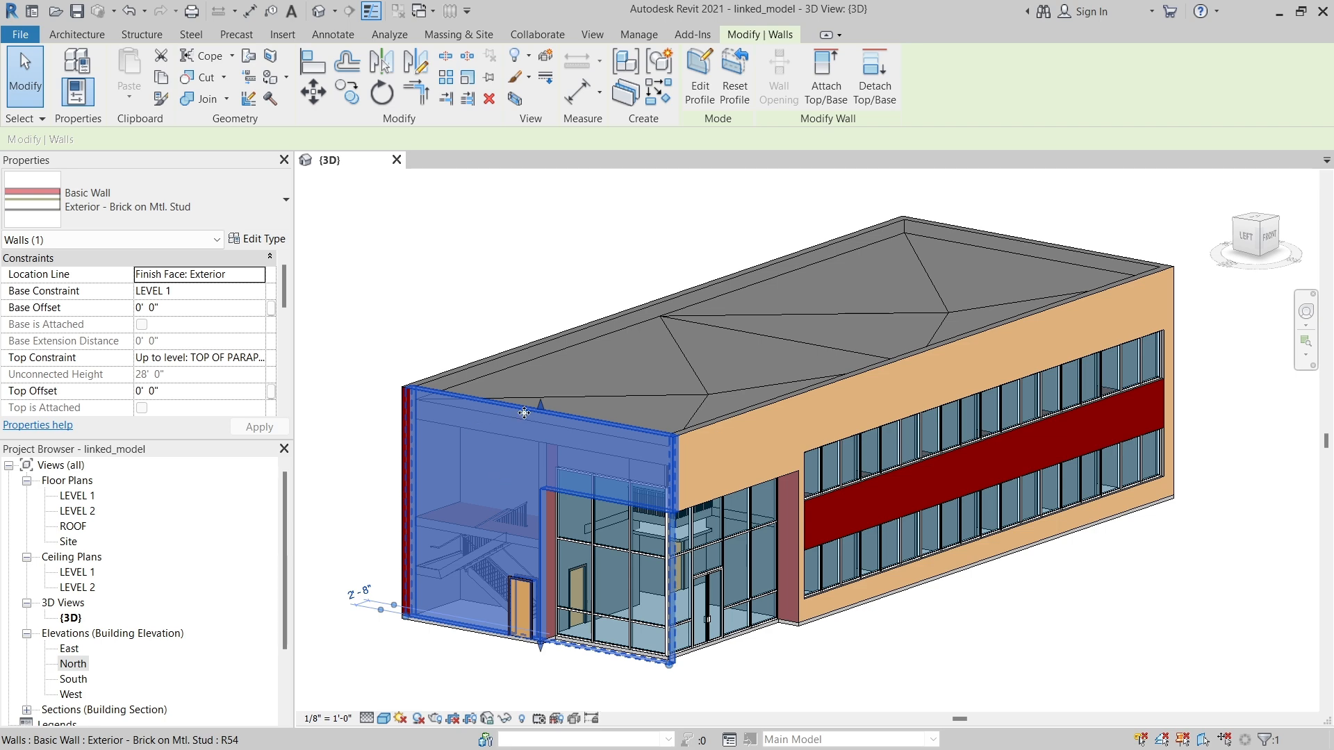
click(570, 391)
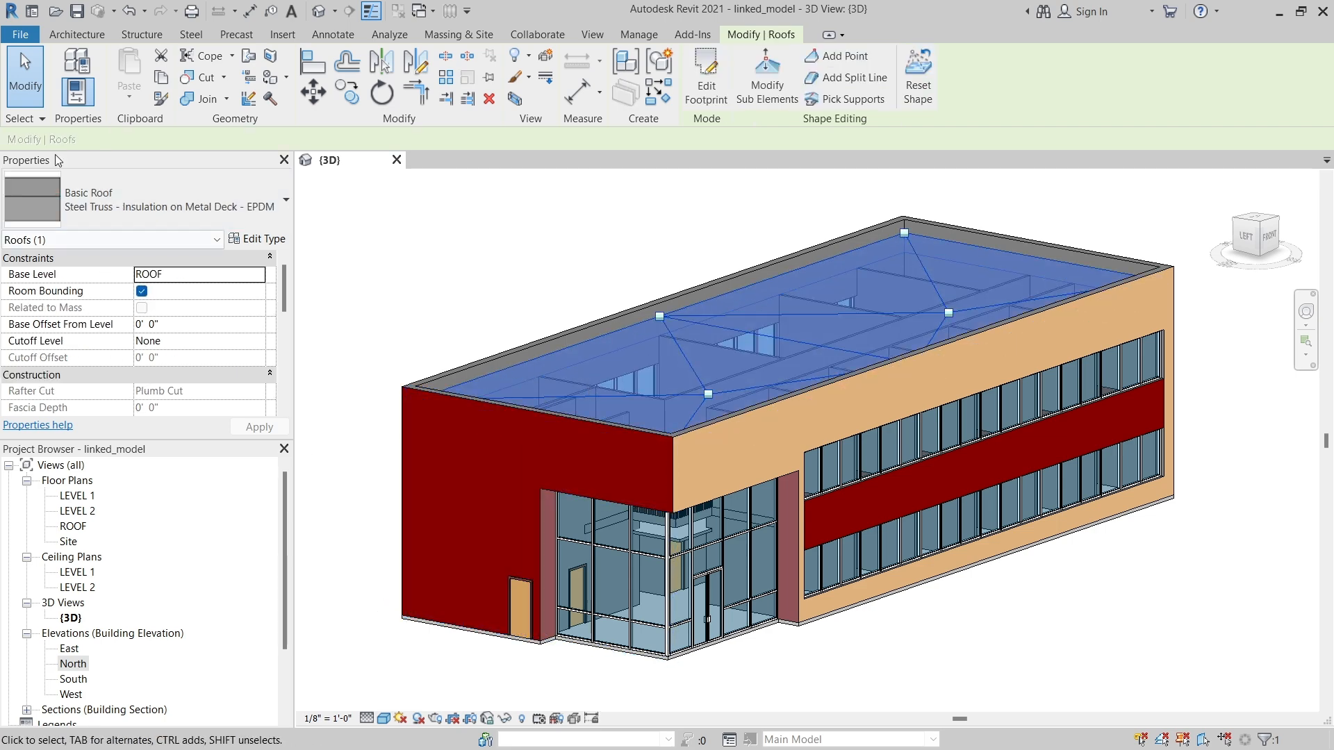
- Turn Drag elements on selection on, select the door in the red end wall, and turn the option back off
click(42, 118)
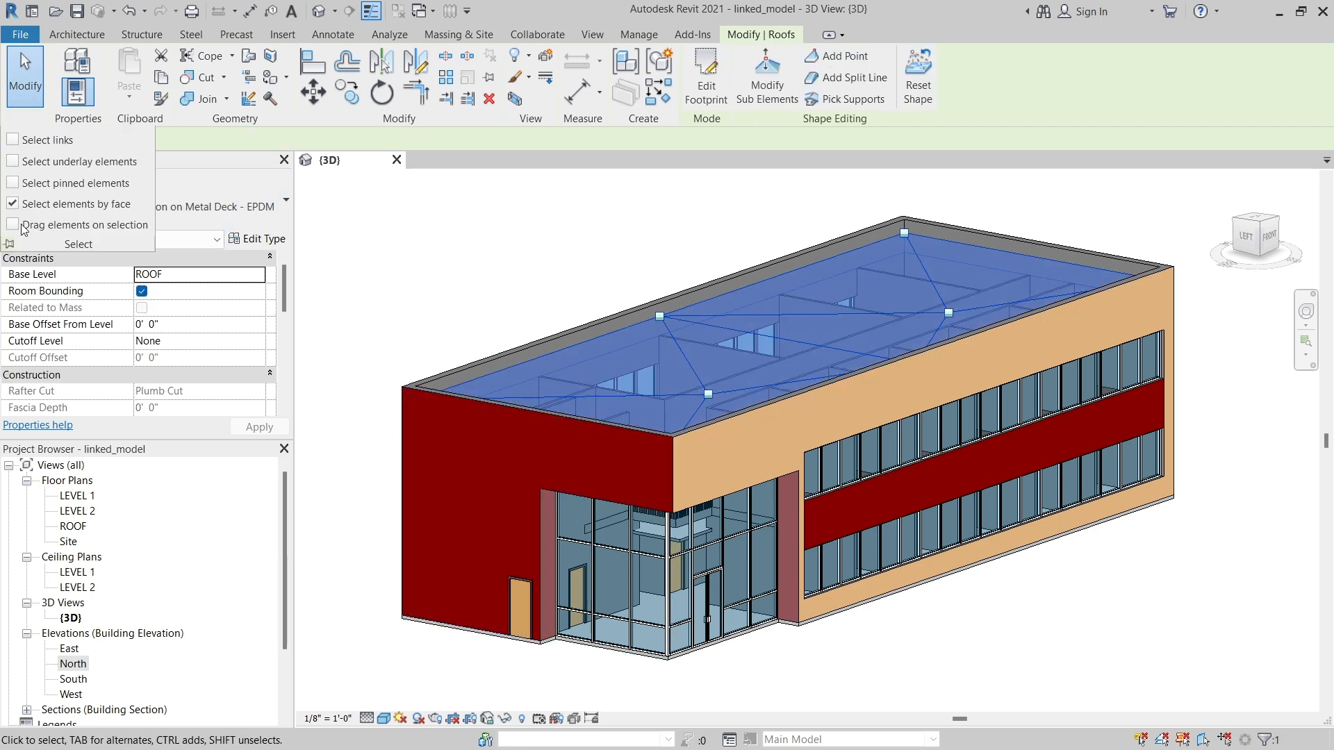
click(15, 227)
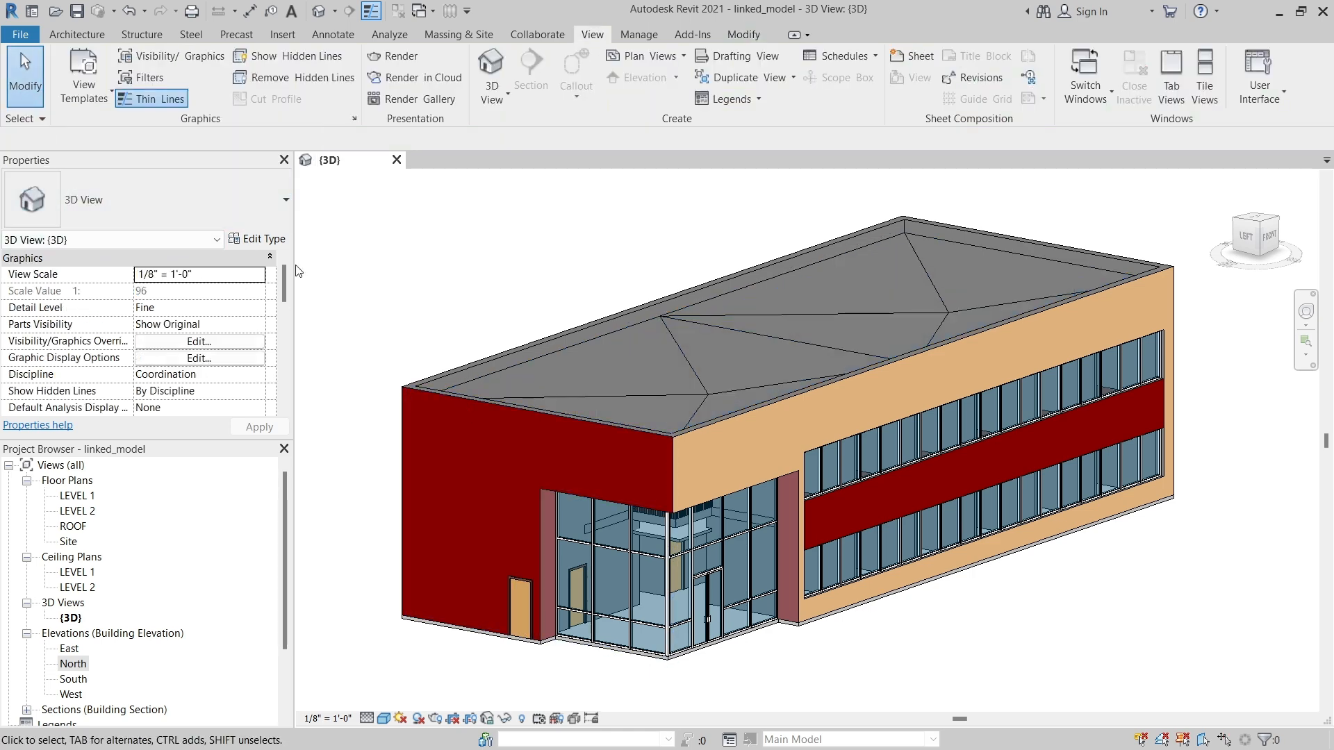
middle_drag(532, 518, 551, 529)
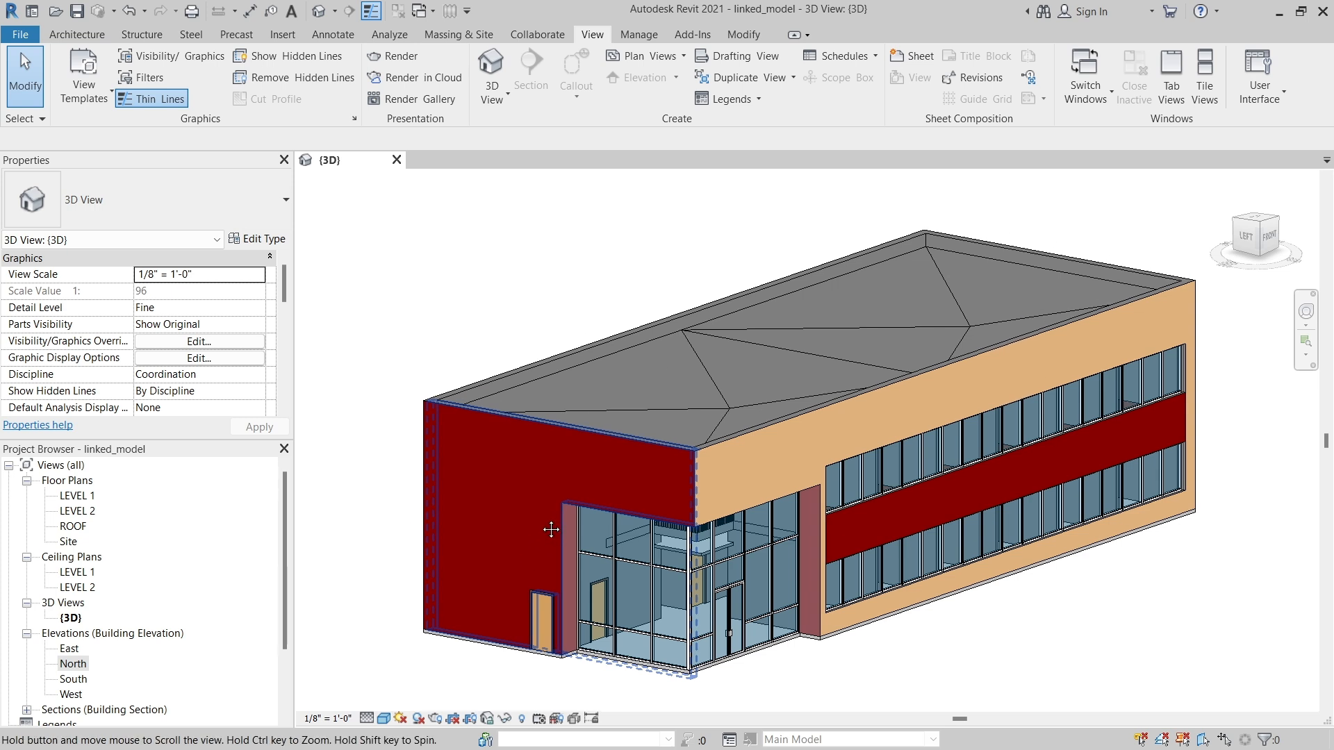
click(536, 615)
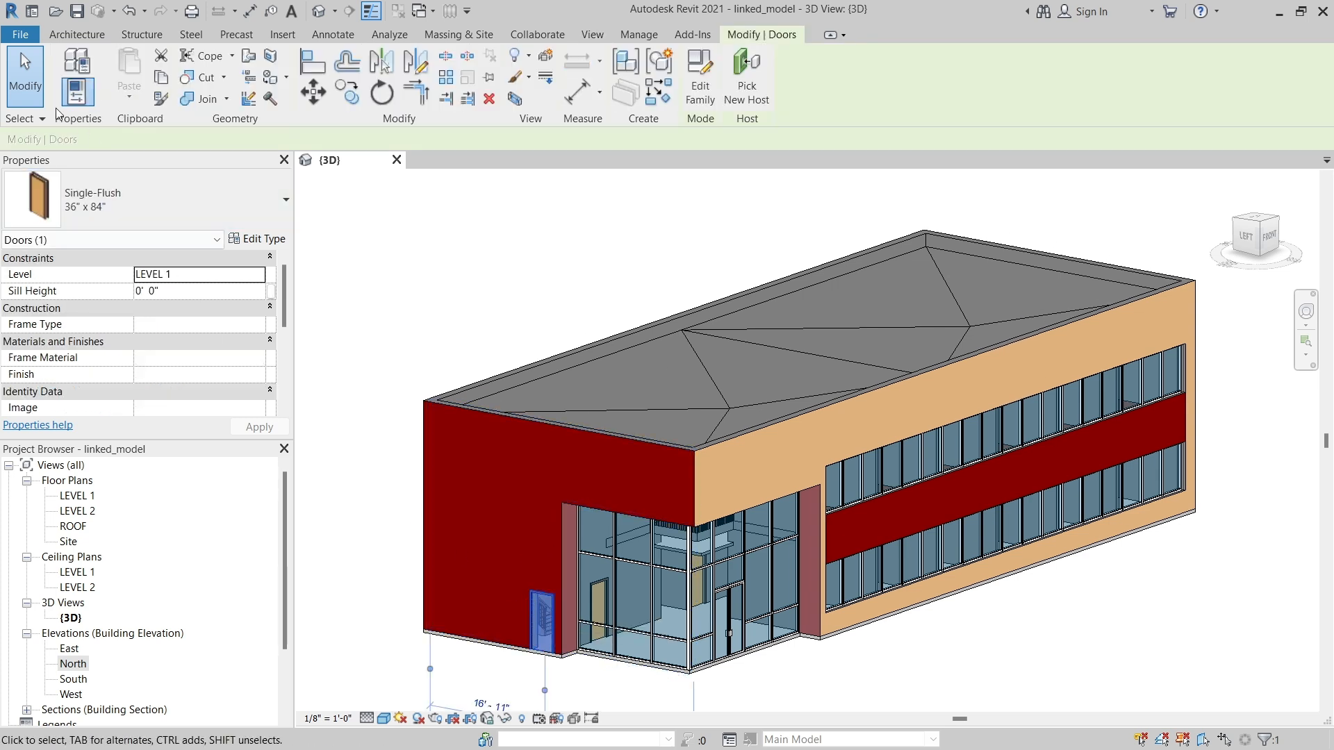
click(25, 119)
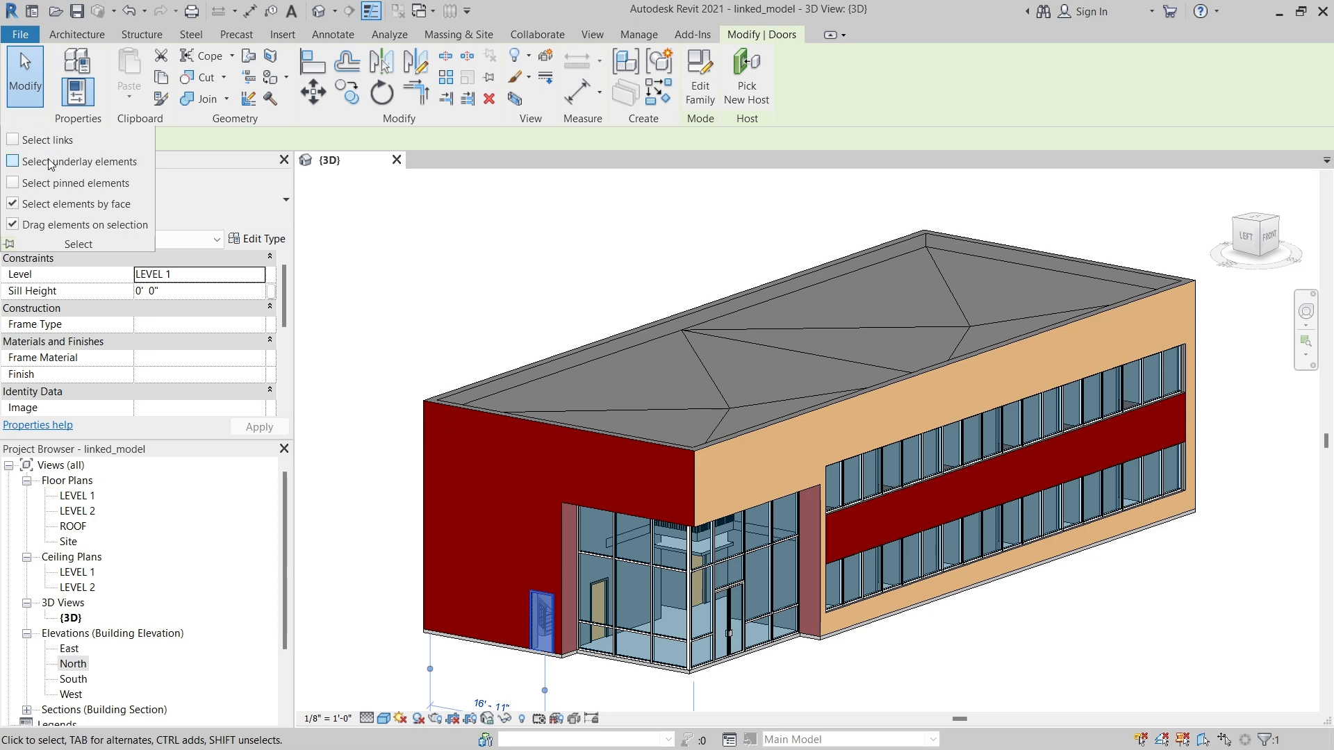
click(19, 227)
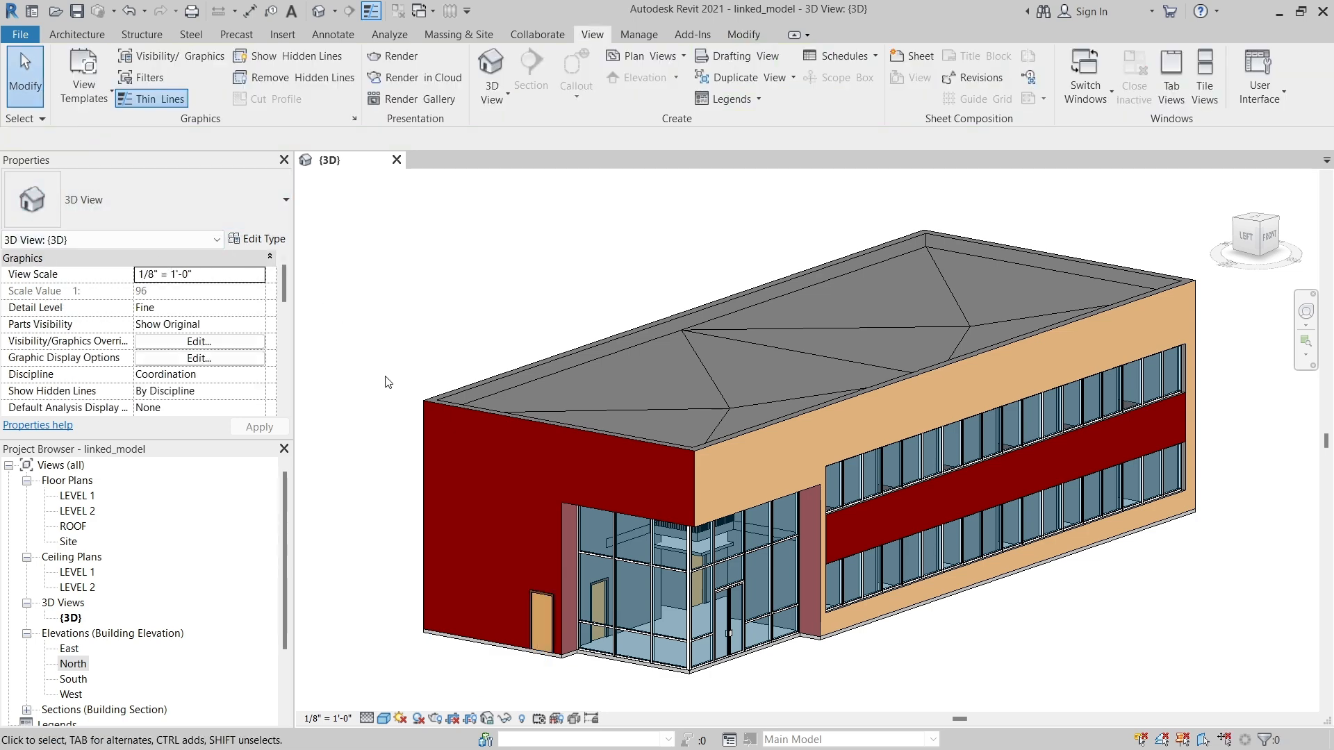
- Select the door in the red end wall, move it to about 16' 4" from the wall's far corner, and deselect it
click(539, 597)
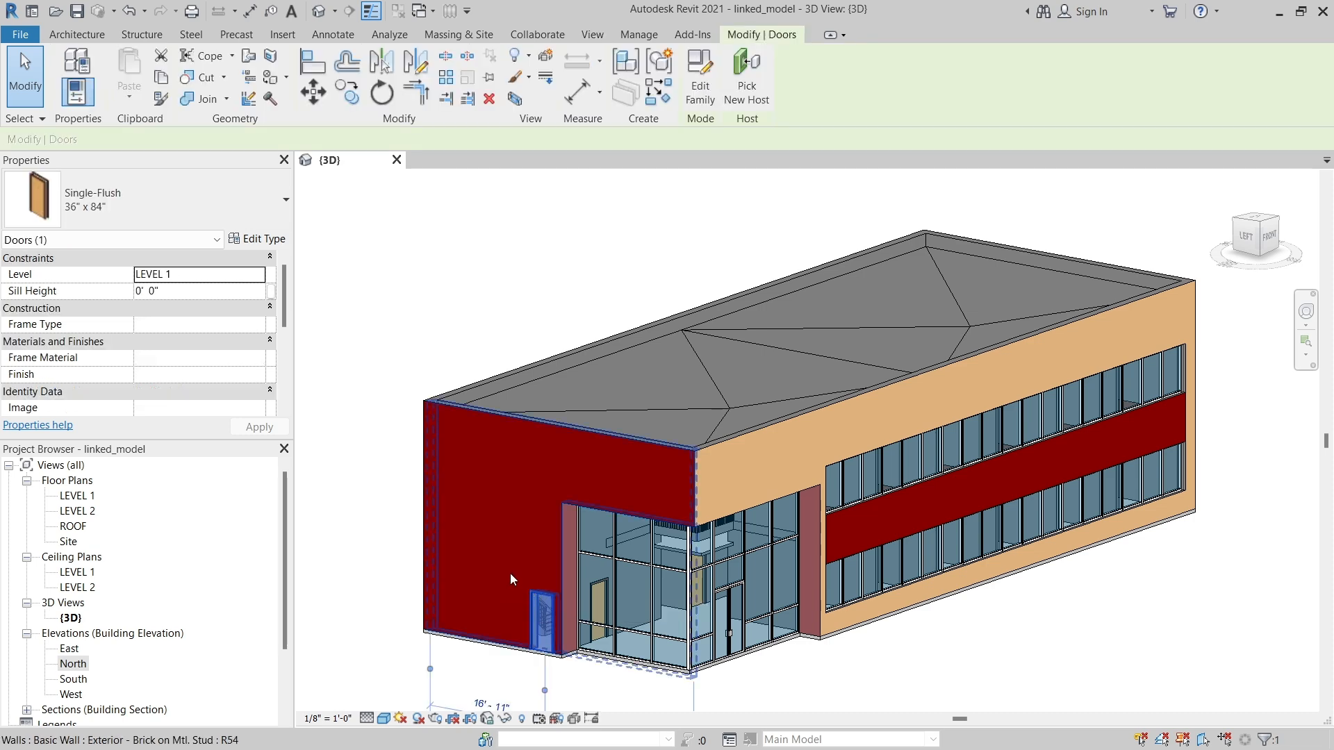
scroll(454, 423, down, 1)
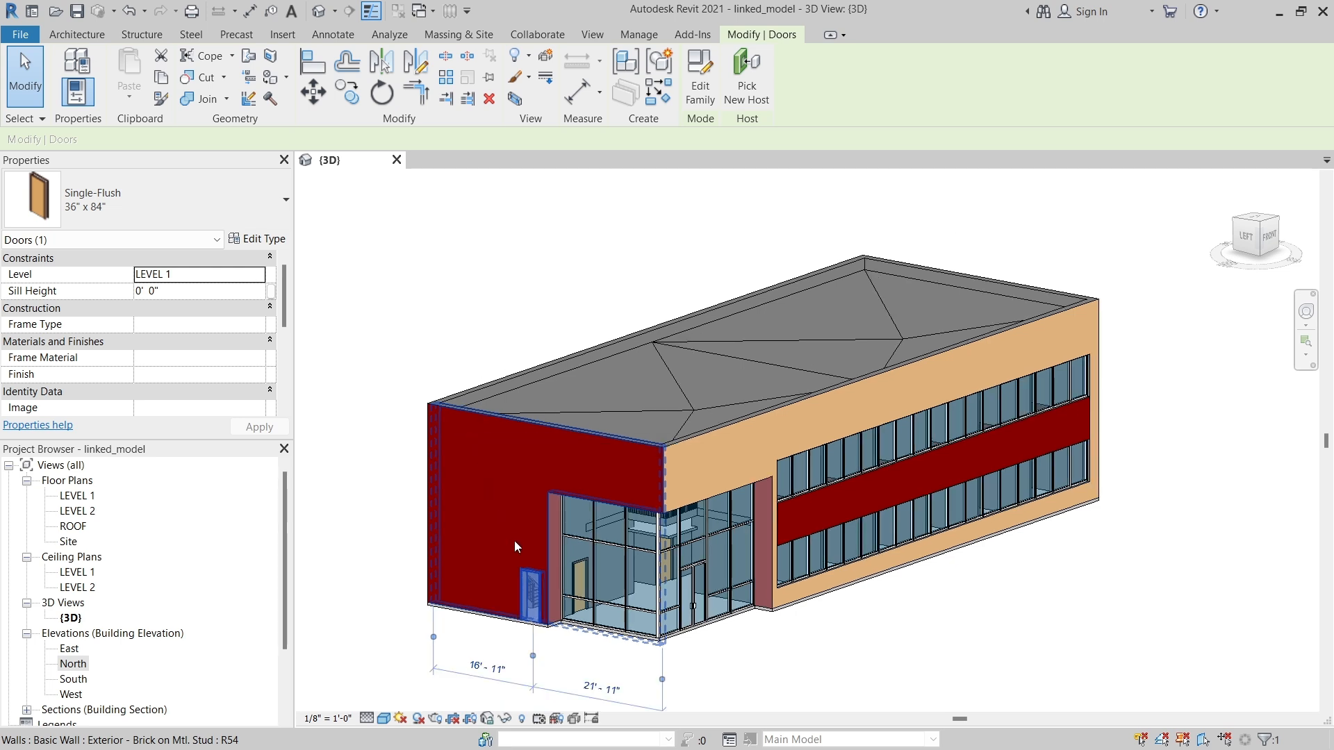
mouse_move(513, 586)
mouse_down()
mouse_move(484, 580)
mouse_move(528, 589)
mouse_up()
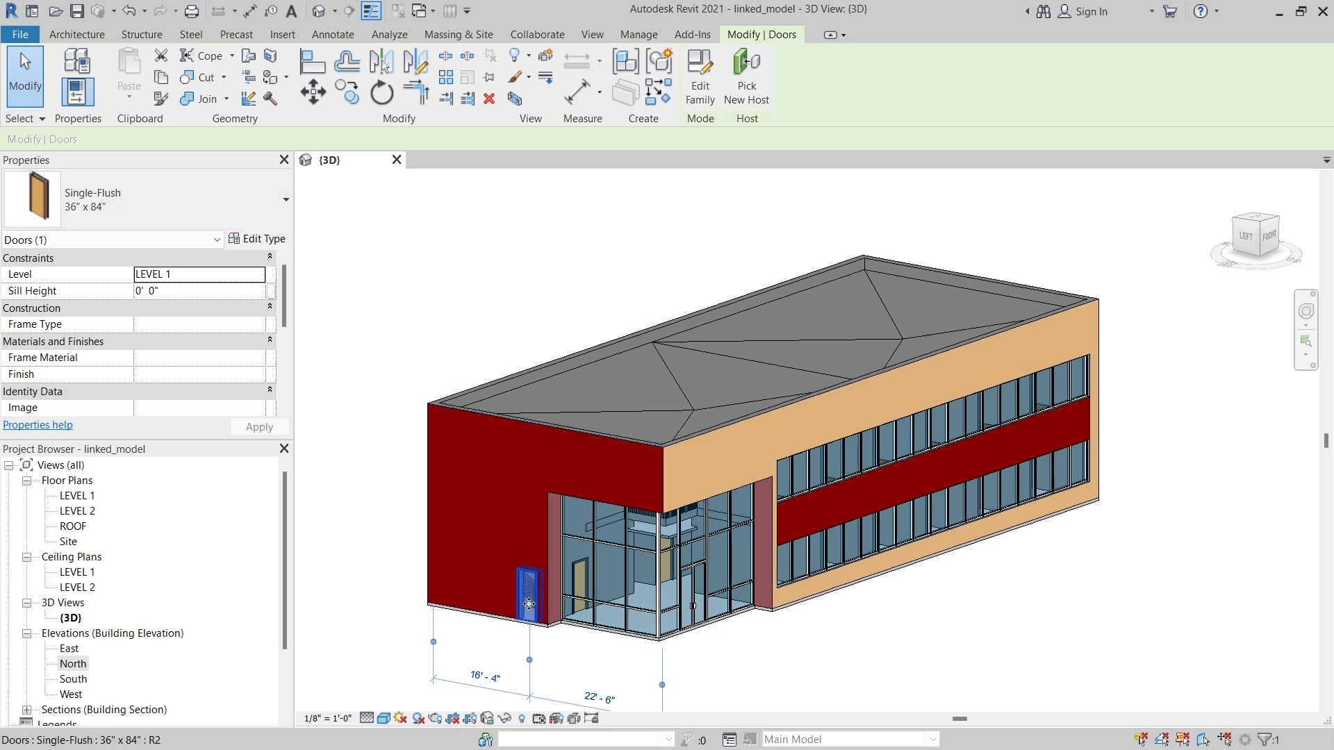
click(43, 120)
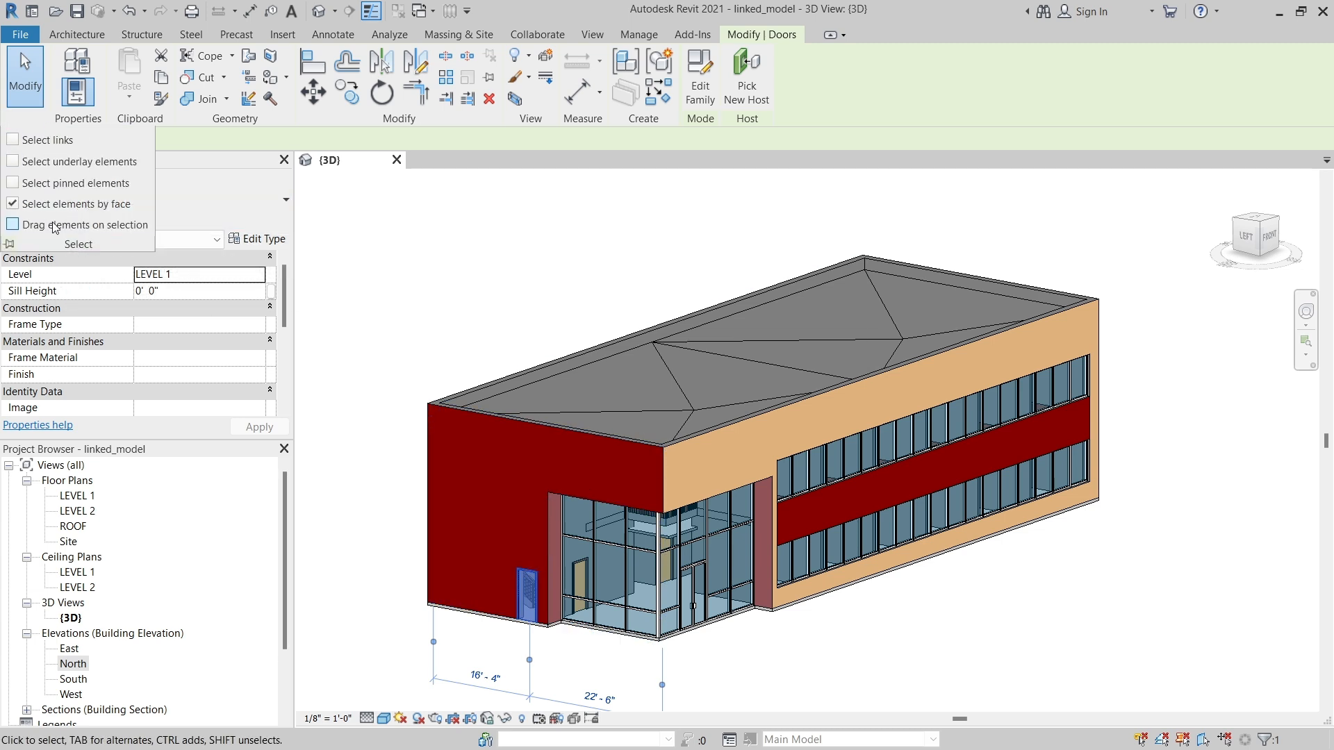
click(361, 296)
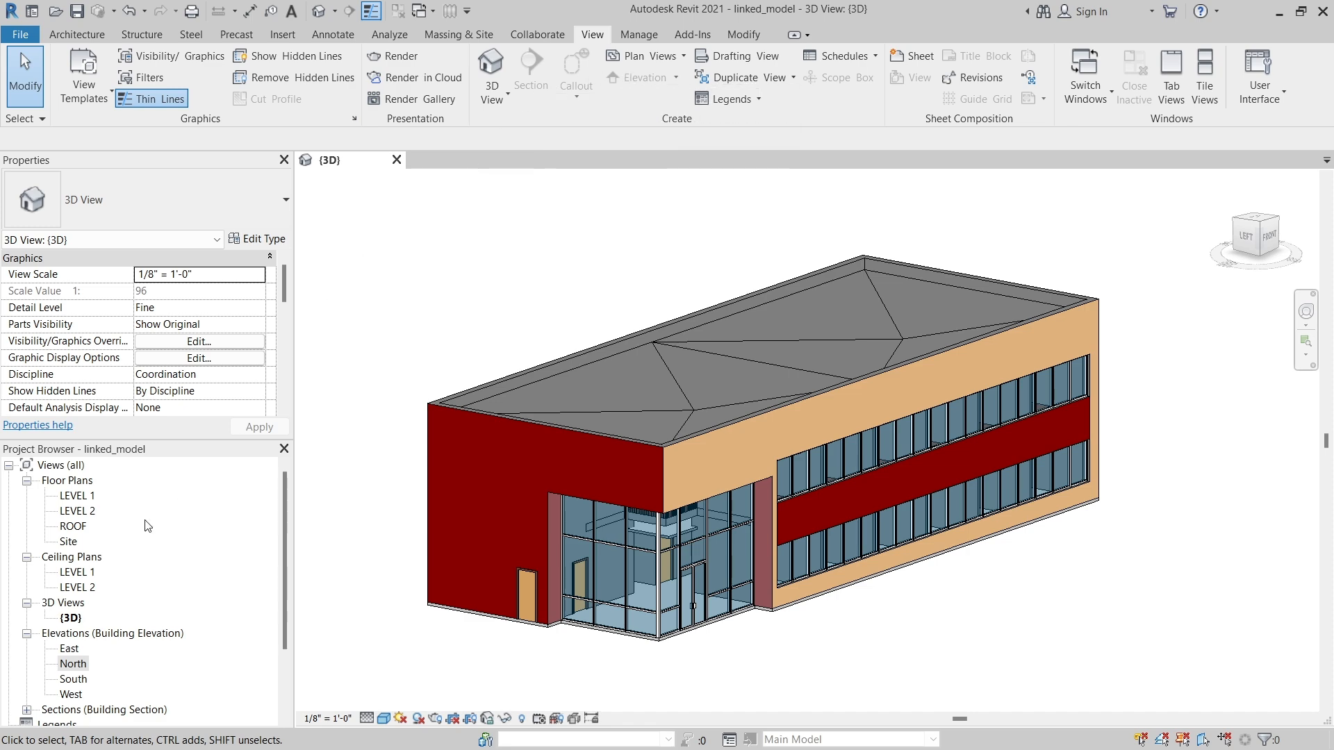
- Open the LEVEL 1 floor plan and dismiss the save reminder without saving
double_click(78, 496)
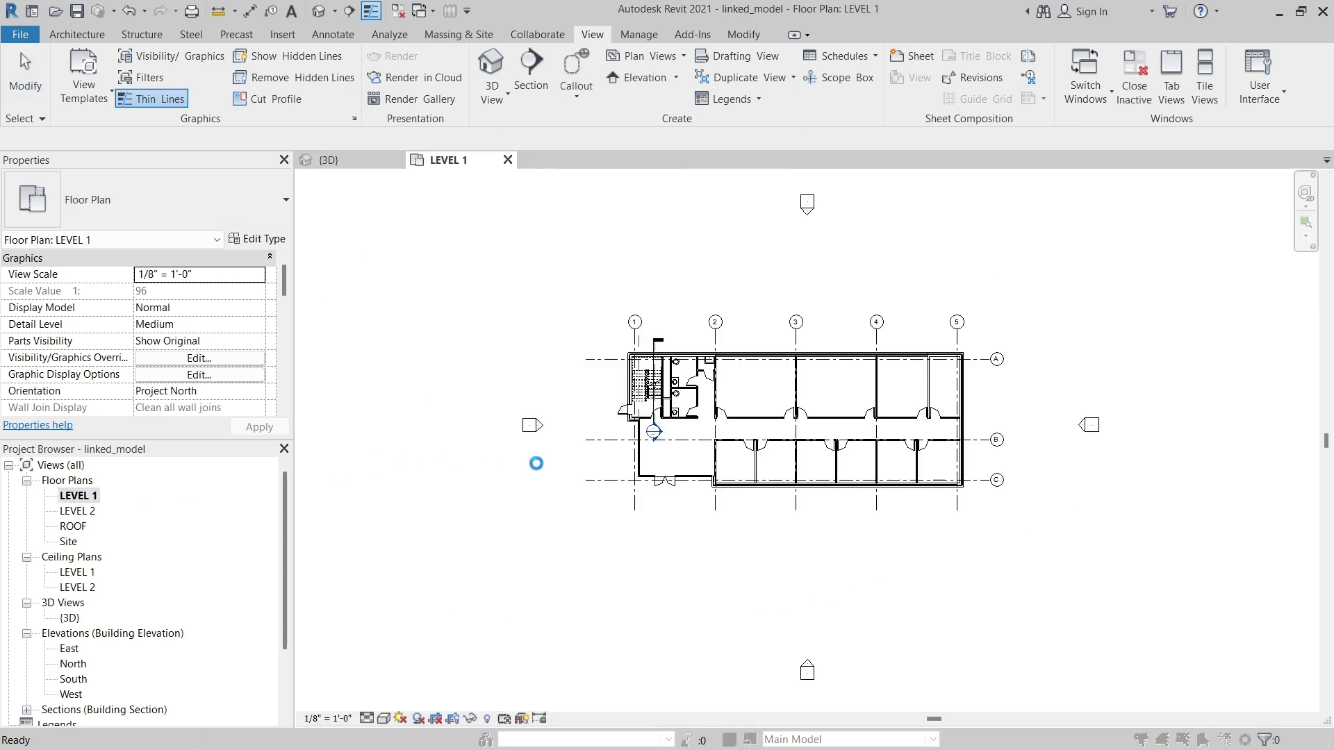
click(798, 234)
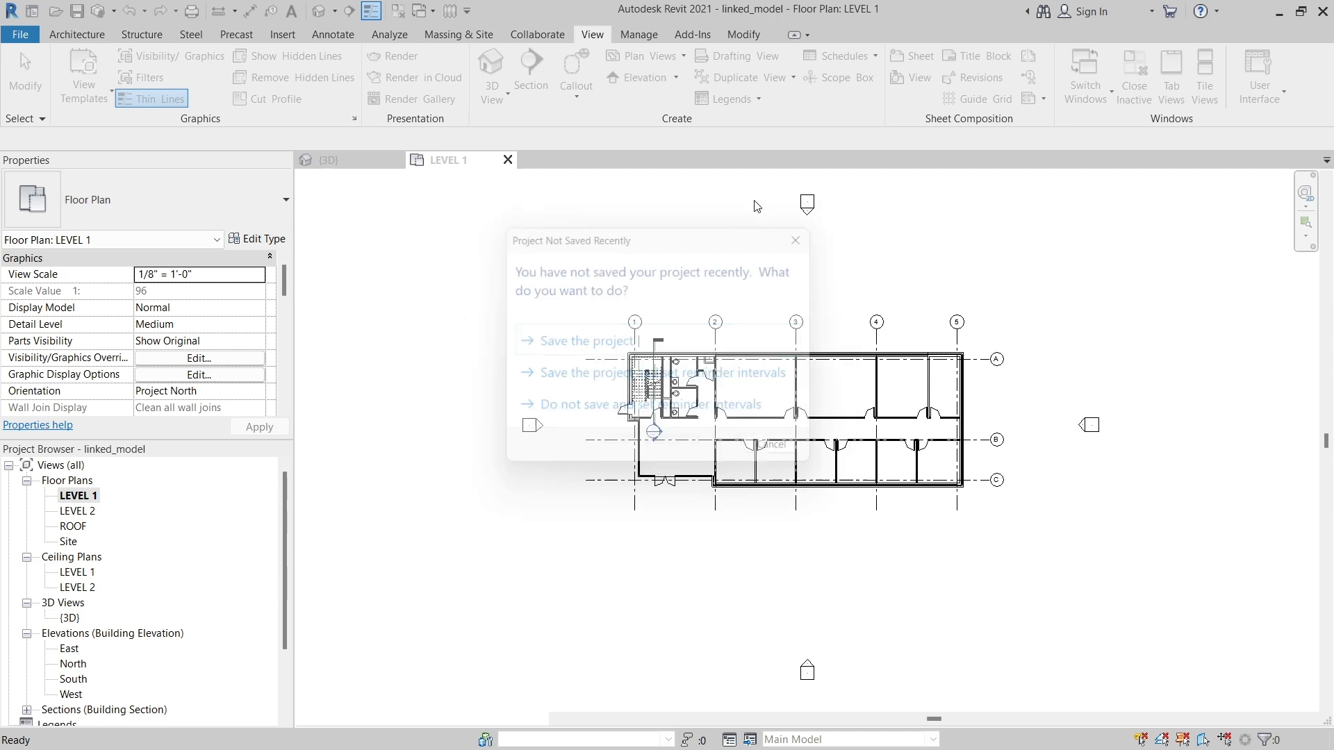
- Review the project's dimension and object snap settings and accept them without changes
click(640, 33)
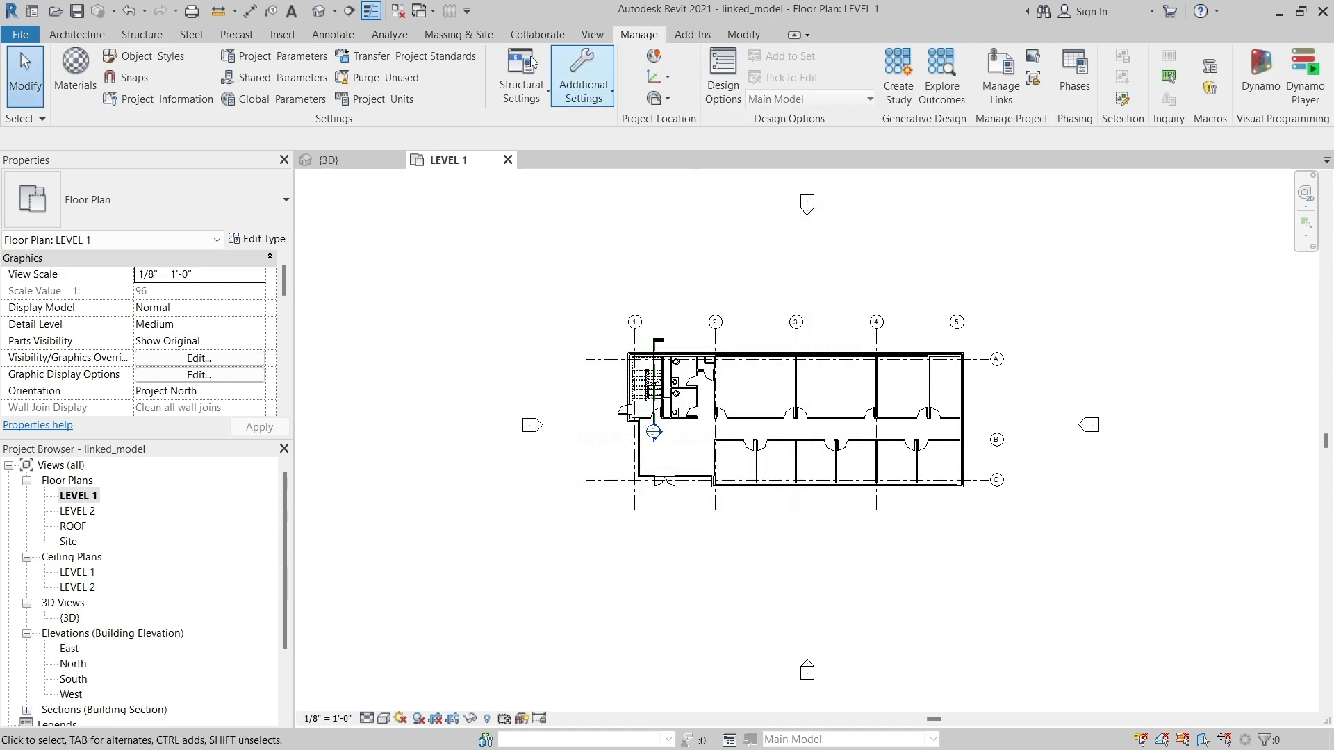
click(132, 78)
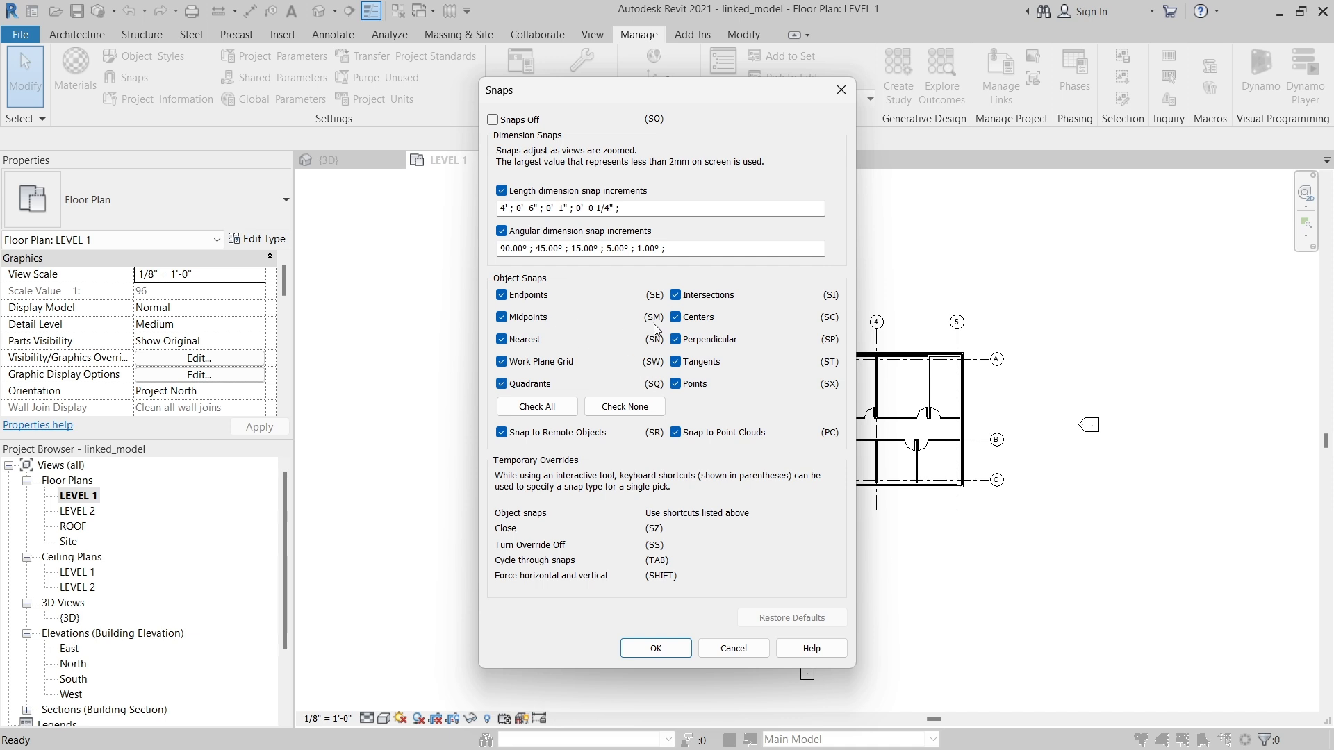
click(638, 651)
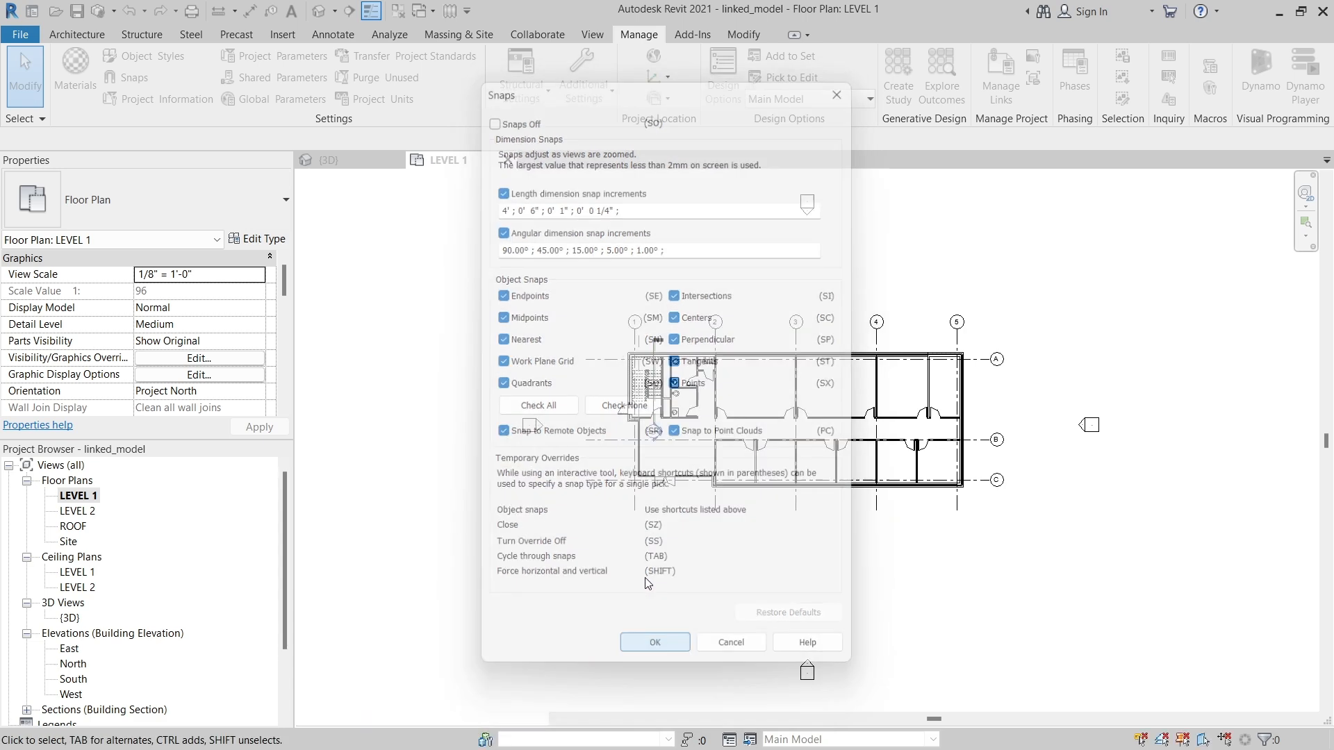
- Draw a 7' 6" horizontal Interior - 4 7/8" Partition (1-hr) wall from the midpoint of the partition on grid 3 toward grid 4
scroll(806, 373, up, 5)
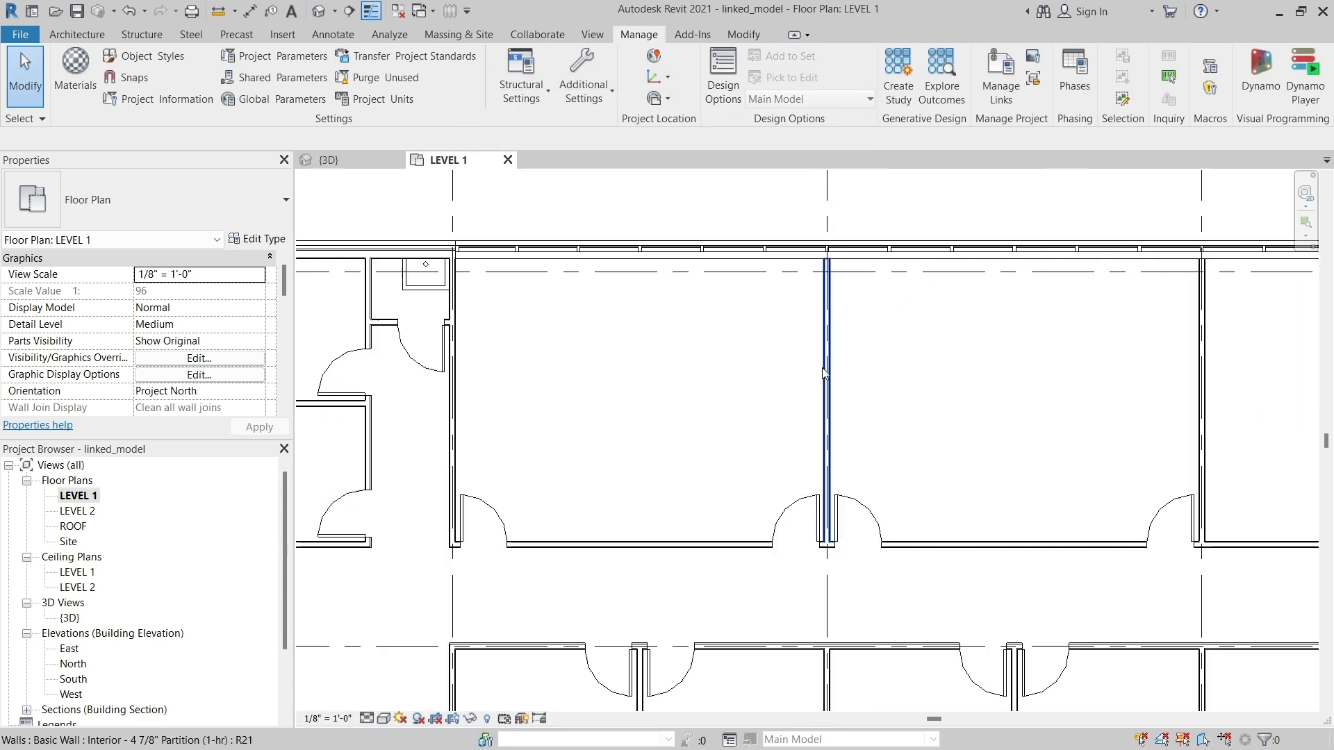
click(90, 34)
key(w)
key(a)
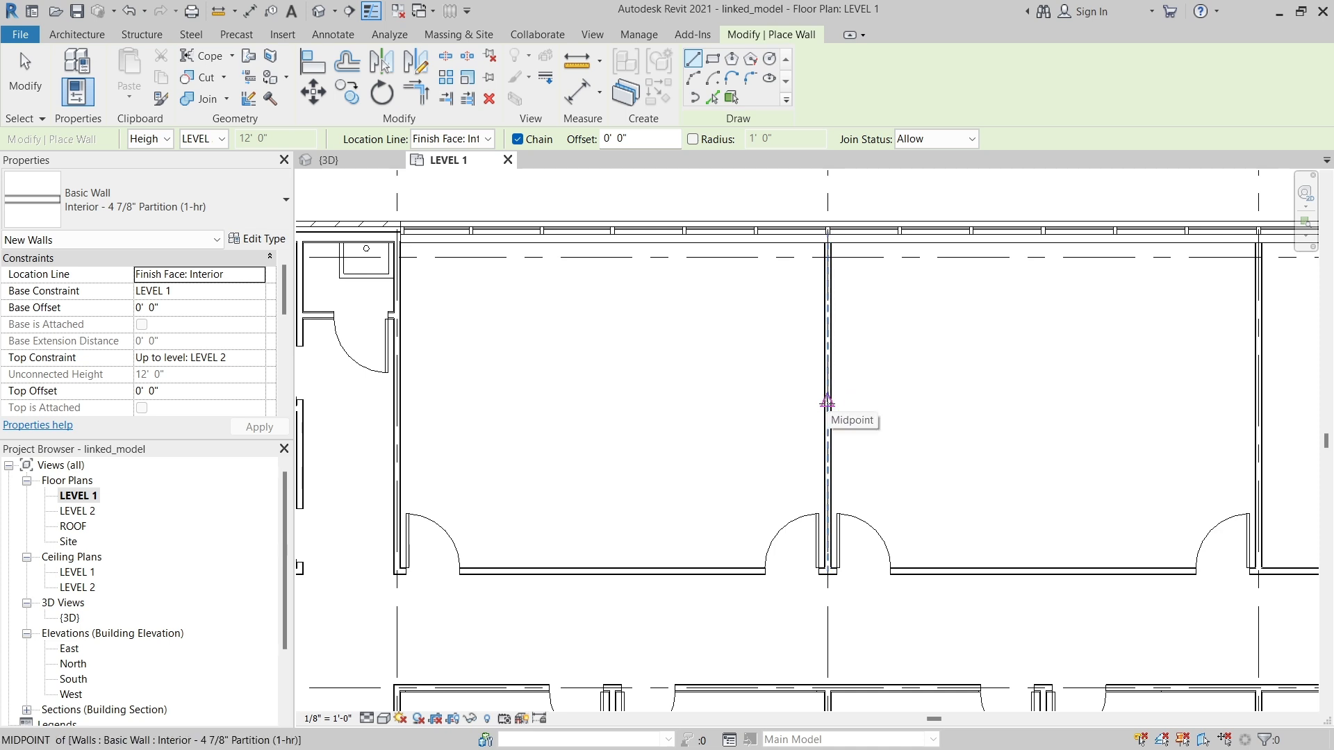
click(825, 405)
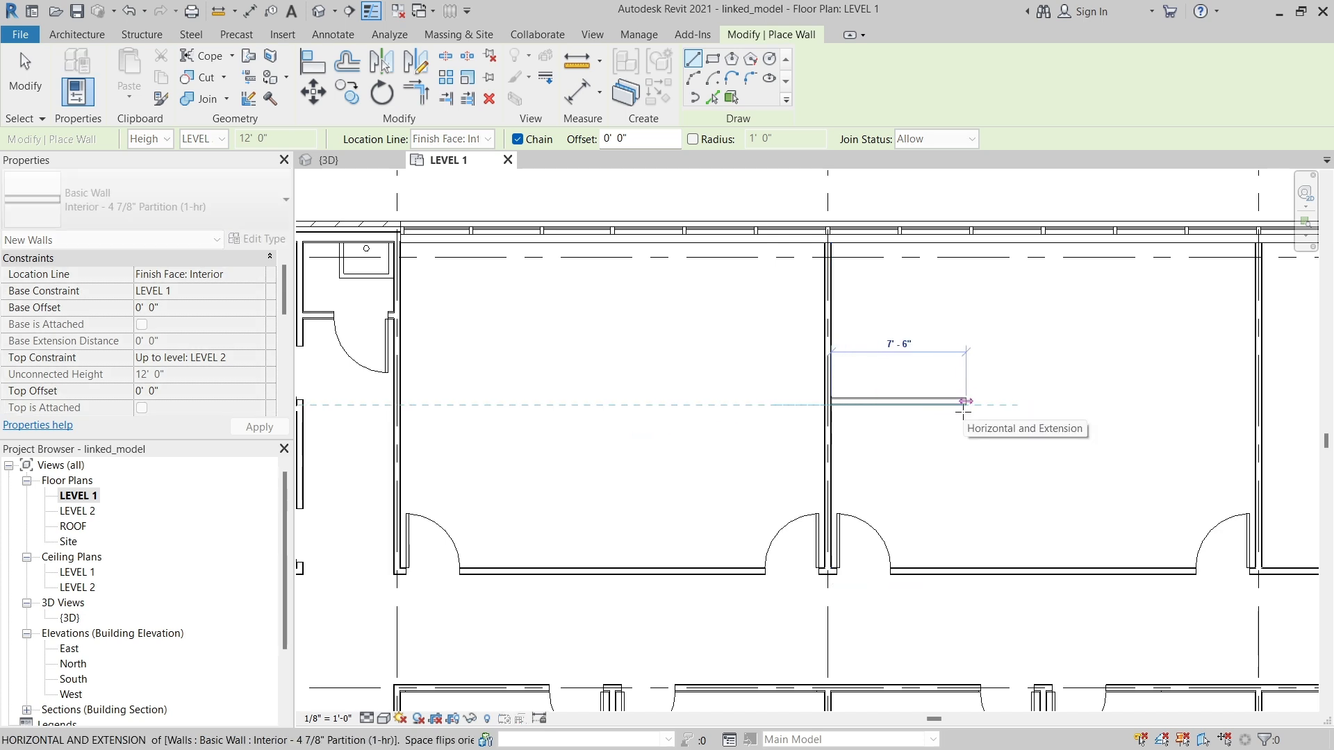
click(963, 403)
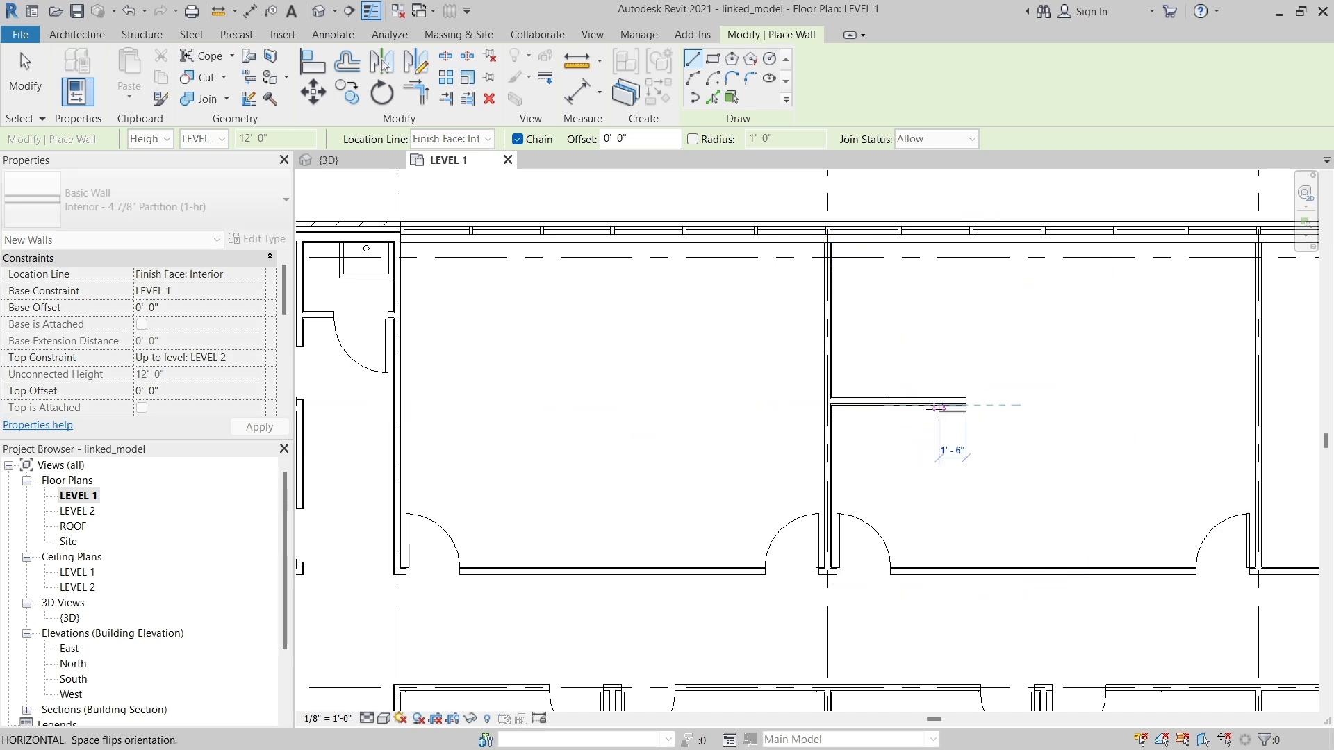
key(Escape)
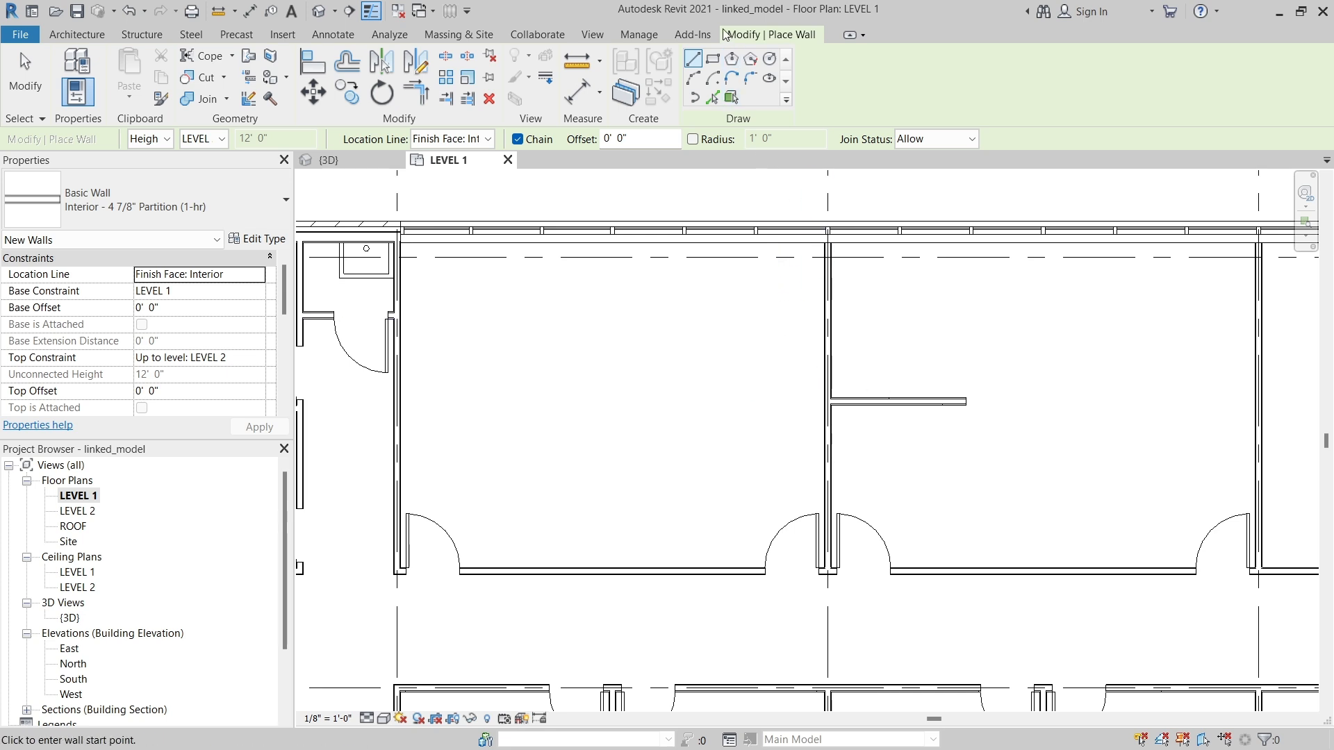
- Open the snap settings again and review the shortcuts for temporary snap overrides
click(639, 35)
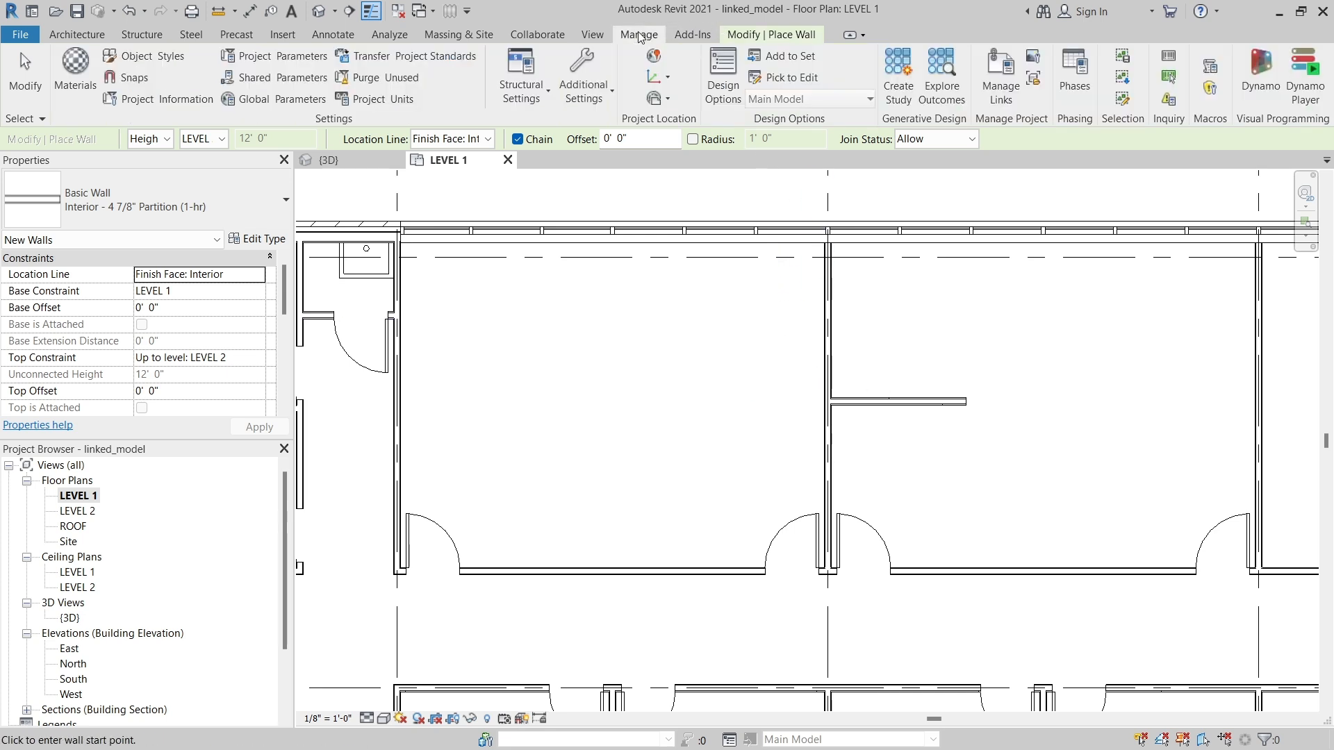
click(150, 77)
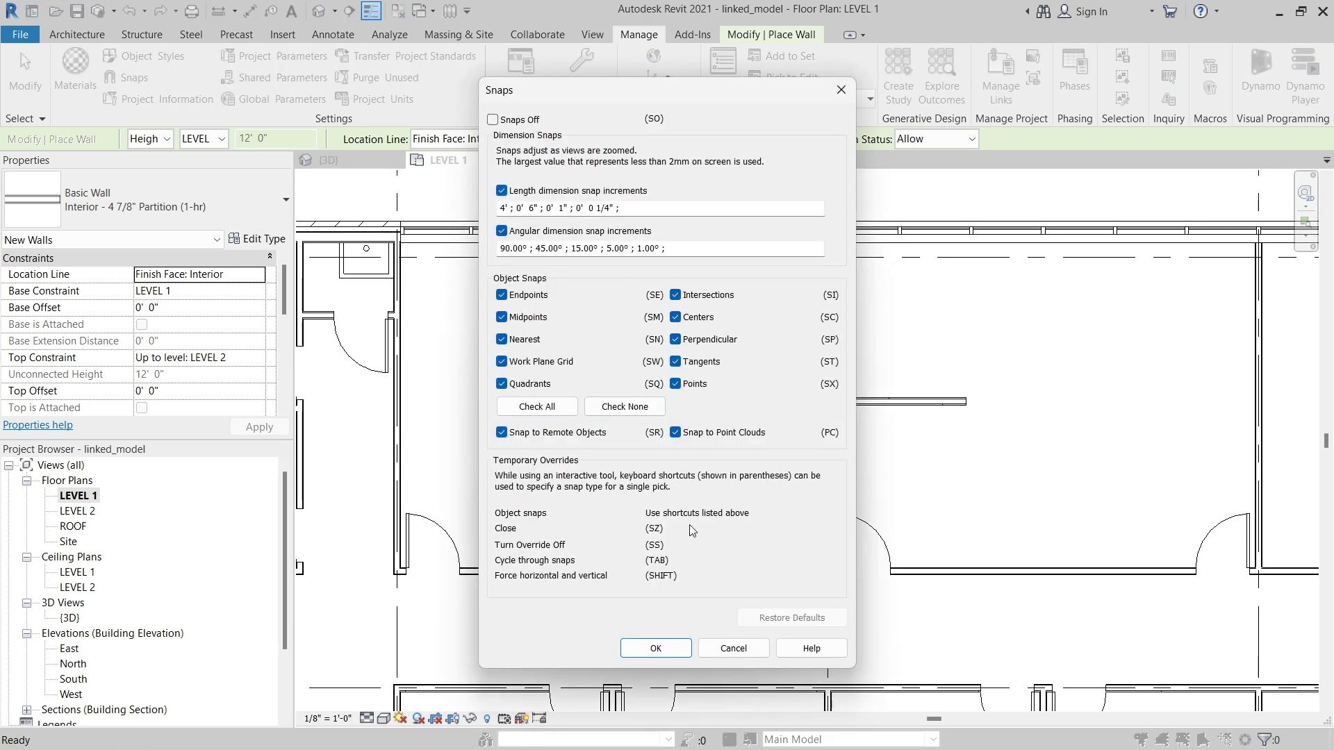